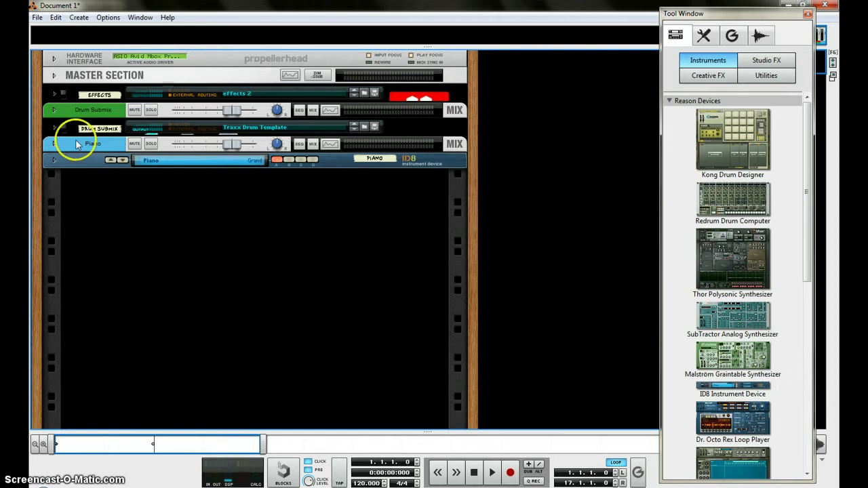
Step: Unfold the Drum Submix Combinator and look over its mixer, Kong, Dr. OctoRex players, compressors and equalizers
{"action": "left_click", "coordinate": [54, 129]}
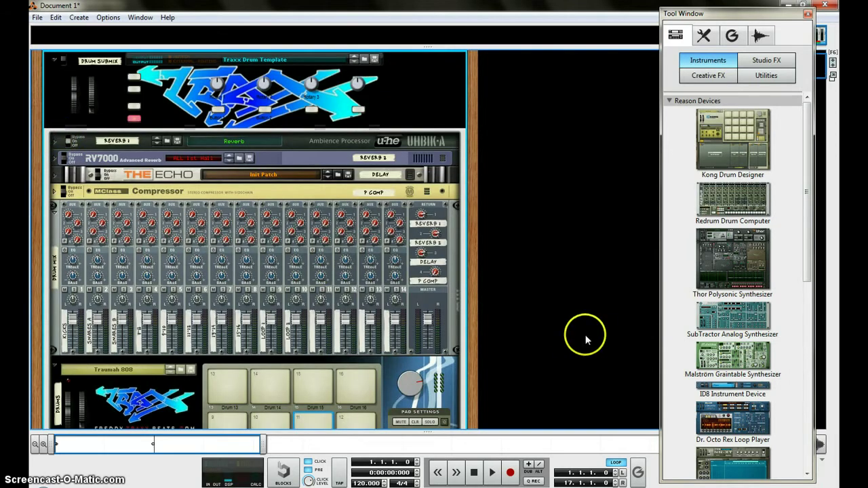
{"action": "scroll", "coordinate": [573, 337], "scroll_direction": "down", "scroll_amount": 2}
{"action": "scroll", "coordinate": [573, 337], "scroll_direction": "down", "scroll_amount": 10}
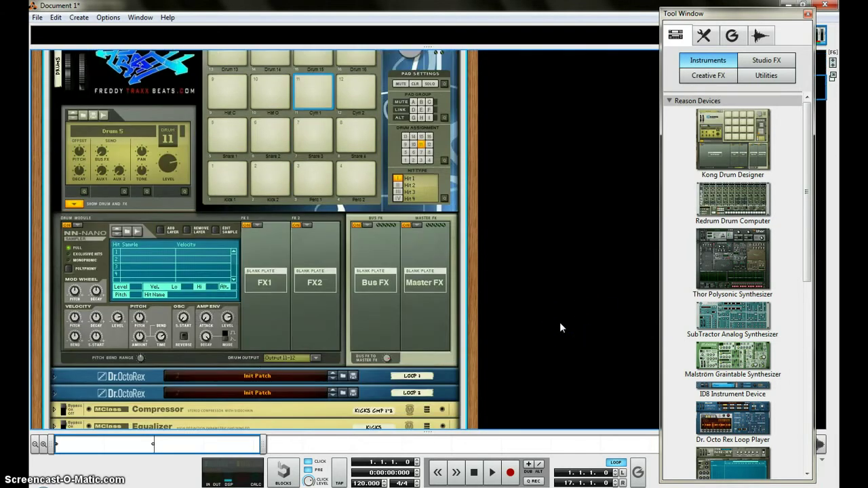
{"action": "scroll", "coordinate": [561, 323], "scroll_direction": "down", "scroll_amount": 6}
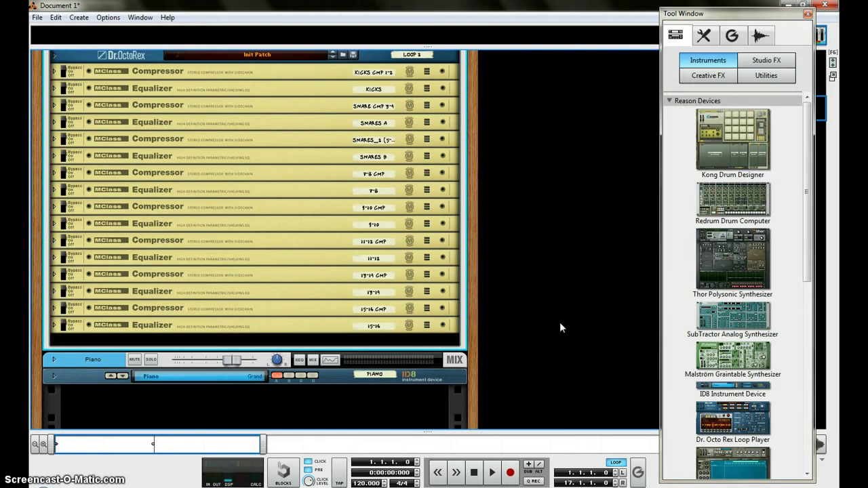
{"action": "scroll", "coordinate": [560, 323], "scroll_direction": "up", "scroll_amount": 8}
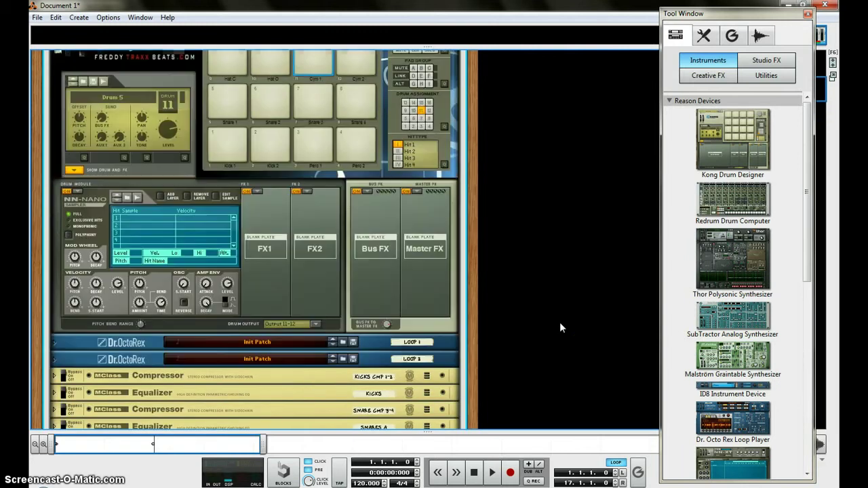
{"action": "scroll", "coordinate": [559, 327], "scroll_direction": "up", "scroll_amount": 2}
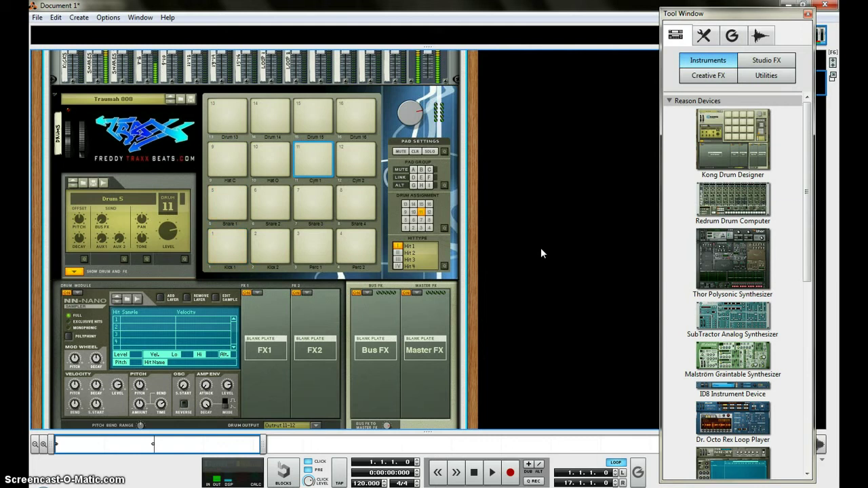
Step: Examine the drum template's reverb, delay and compressor send effects, its 14-channel mixer and the Kong pads
{"action": "left_click", "coordinate": [524, 277]}
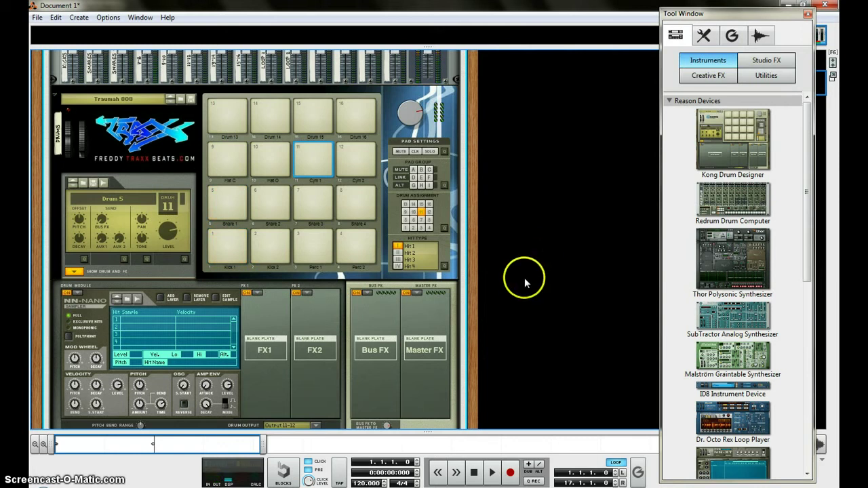
{"action": "scroll", "coordinate": [522, 278], "scroll_direction": "up", "scroll_amount": 4}
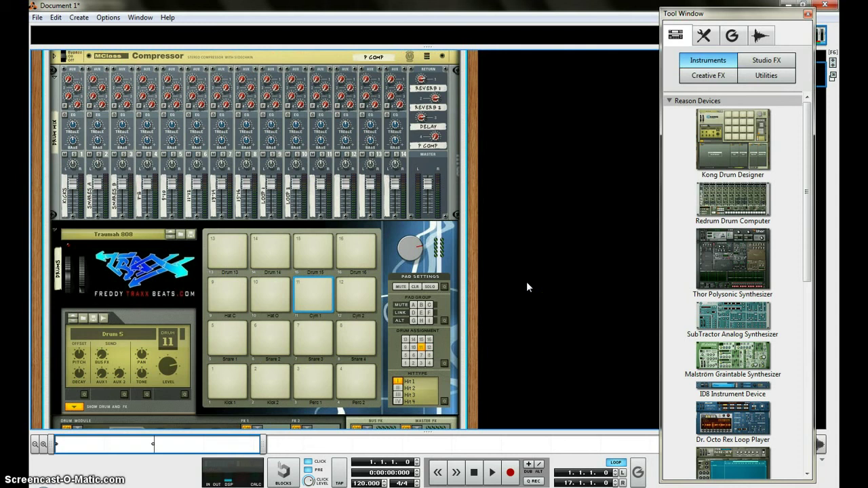
{"action": "left_click", "coordinate": [538, 290]}
{"action": "scroll", "coordinate": [538, 289], "scroll_direction": "up", "scroll_amount": 2}
{"action": "scroll", "coordinate": [537, 288], "scroll_direction": "down", "scroll_amount": 2}
{"action": "scroll", "coordinate": [537, 288], "scroll_direction": "up", "scroll_amount": 3}
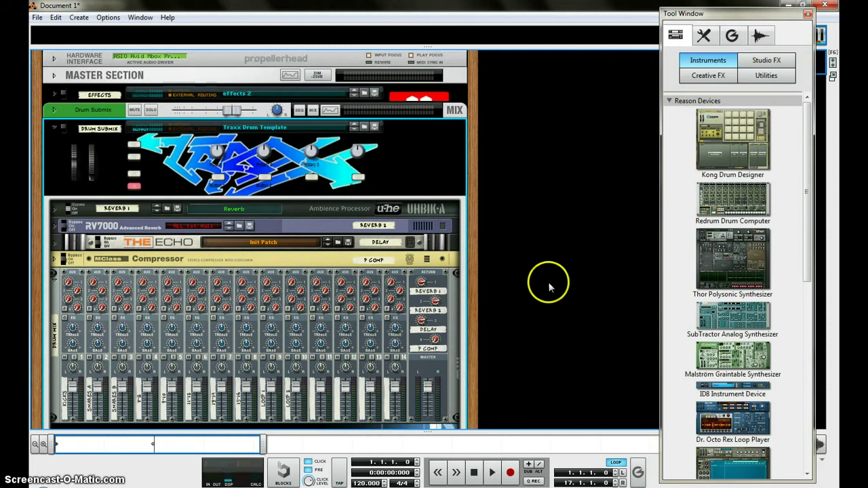
{"action": "scroll", "coordinate": [548, 242], "scroll_direction": "down", "scroll_amount": 1}
{"action": "scroll", "coordinate": [549, 248], "scroll_direction": "down", "scroll_amount": 2}
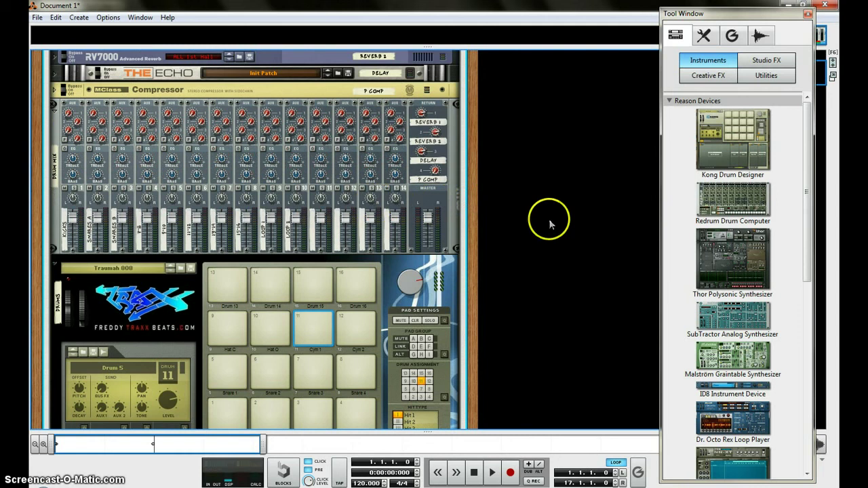
{"action": "scroll", "coordinate": [569, 231], "scroll_direction": "down", "scroll_amount": 2}
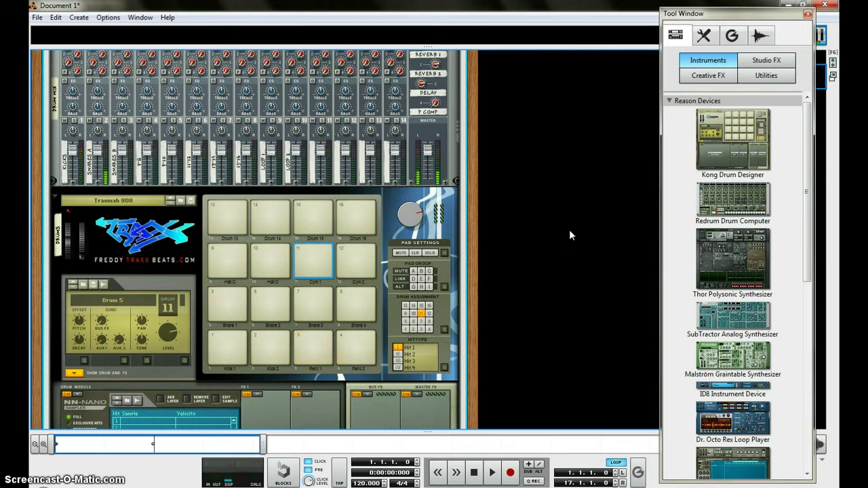
{"action": "scroll", "coordinate": [560, 220], "scroll_direction": "down", "scroll_amount": 3}
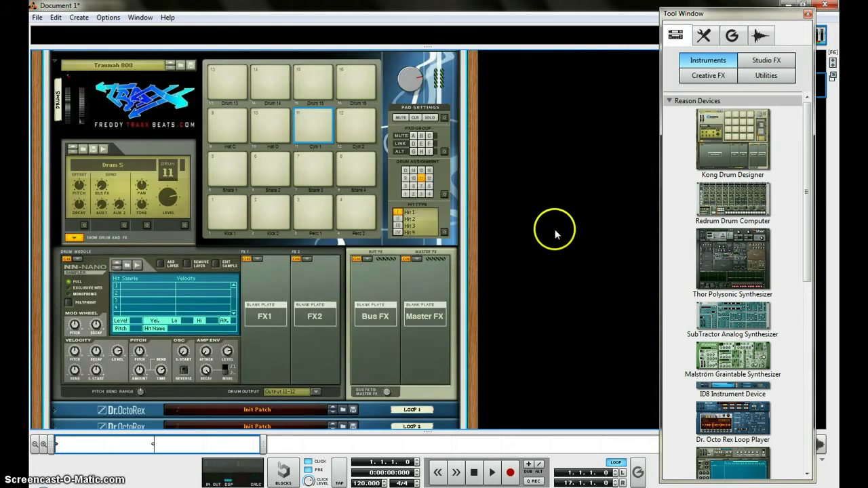
Step: Delete the Drum Submix Combinator together with all devices, tracks and channels in its group
{"action": "scroll", "coordinate": [549, 248], "scroll_direction": "up", "scroll_amount": 10}
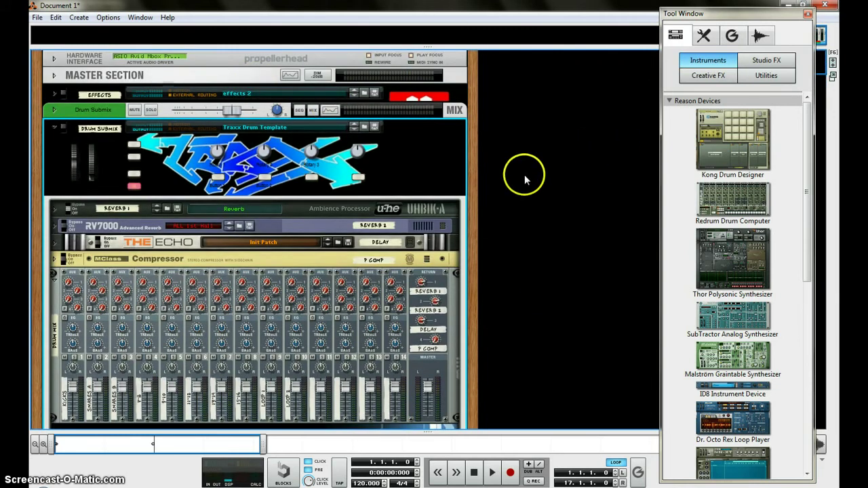
{"action": "scroll", "coordinate": [523, 175], "scroll_direction": "down", "scroll_amount": 5}
{"action": "scroll", "coordinate": [523, 175], "scroll_direction": "up", "scroll_amount": 5}
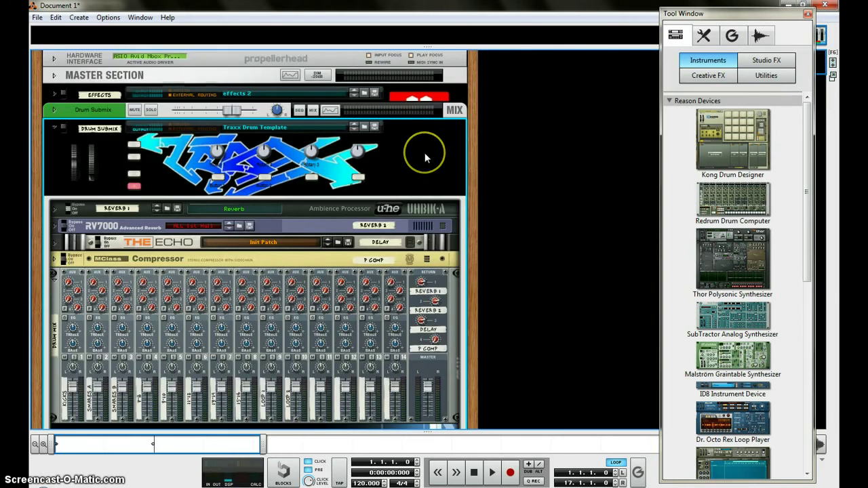
{"action": "key", "text": "Delete"}
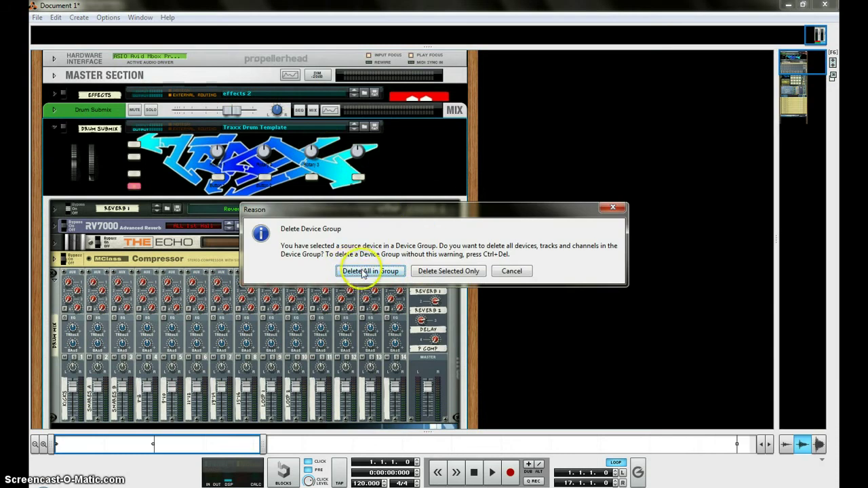
{"action": "left_click", "coordinate": [335, 270]}
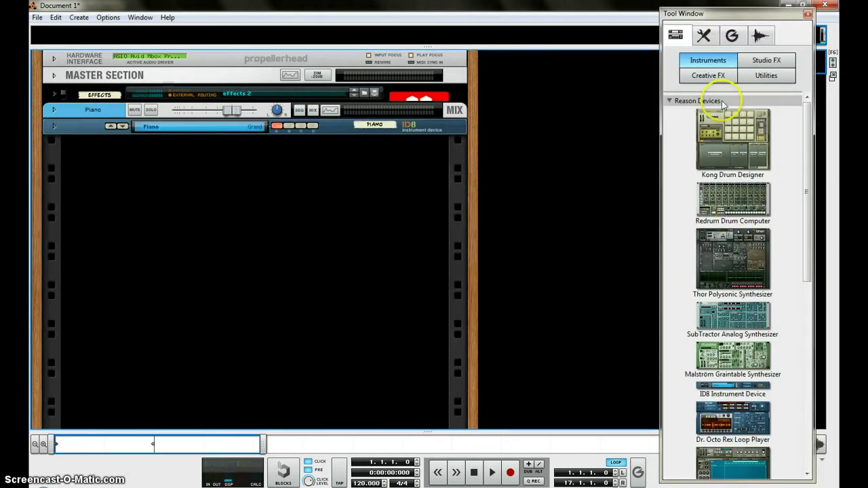
Step: Add an empty Combinator below the Piano device and place a Mixer 14:2 inside it
{"action": "left_click", "coordinate": [763, 76]}
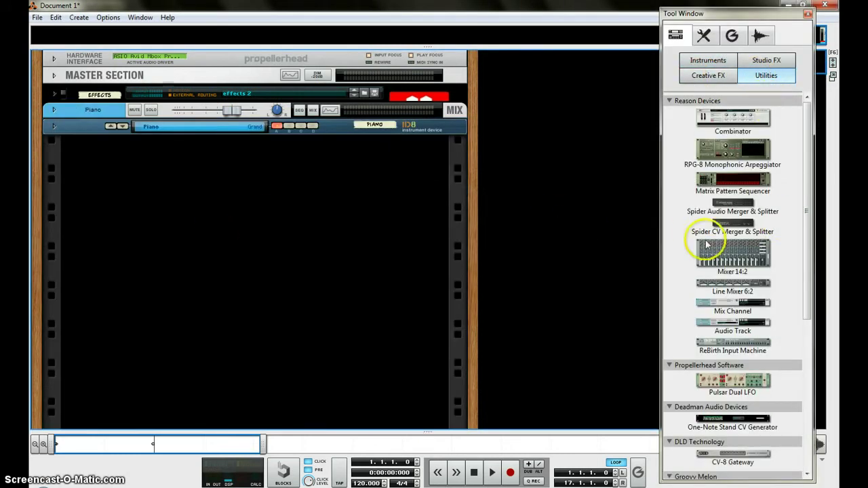
{"action": "left_click_drag", "start_coordinate": [747, 128], "coordinate": [223, 246]}
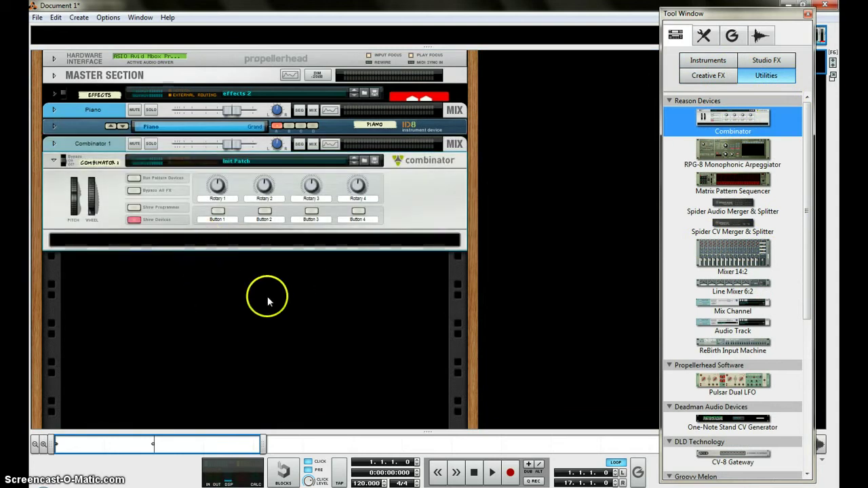
{"action": "left_click_drag", "start_coordinate": [733, 248], "coordinate": [401, 240]}
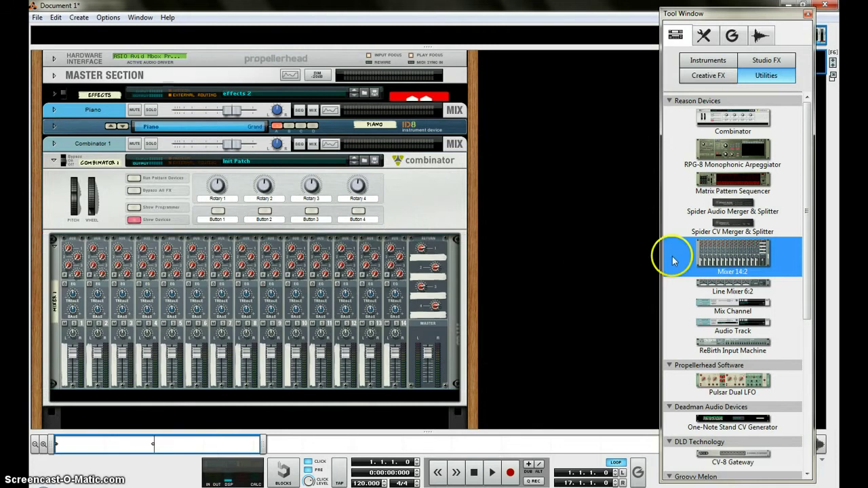
Step: Add a Redrum Drum Computer inside the Combinator, directly below the Mixer 14:2
{"action": "left_click", "coordinate": [708, 66]}
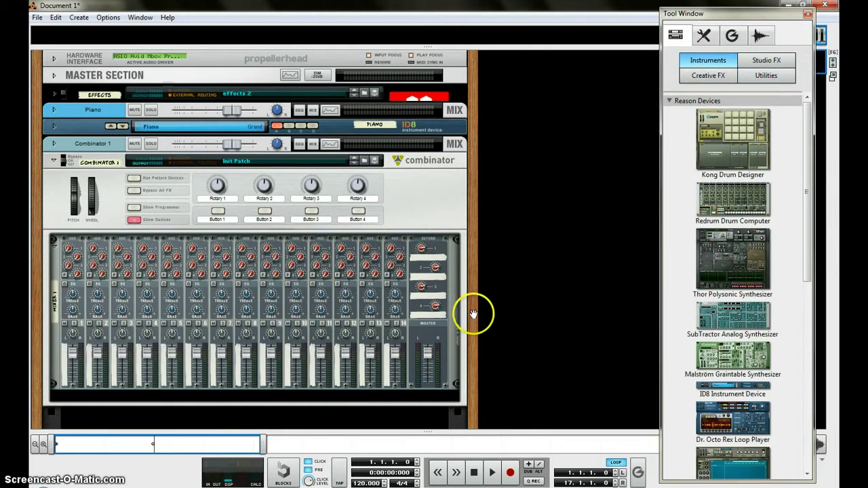
{"action": "left_click_drag", "start_coordinate": [472, 313], "coordinate": [478, 182]}
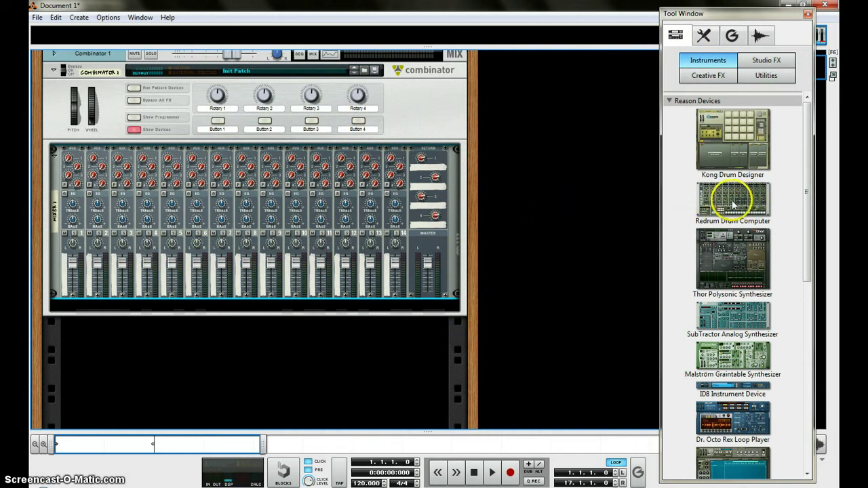
{"action": "left_click_drag", "start_coordinate": [726, 195], "coordinate": [321, 304]}
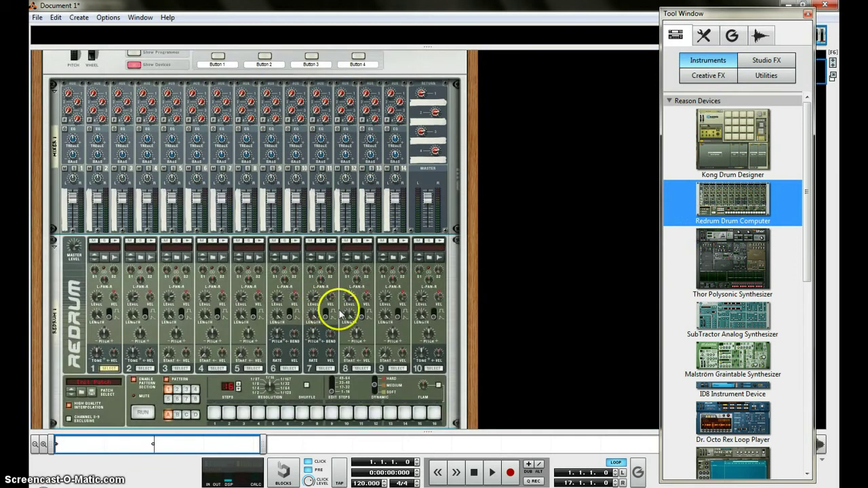
Step: Show the back of the rack and cable Redrum's individual outputs 1 to 6 to mixer channel inputs 1 to 6
{"action": "key", "text": "Tab"}
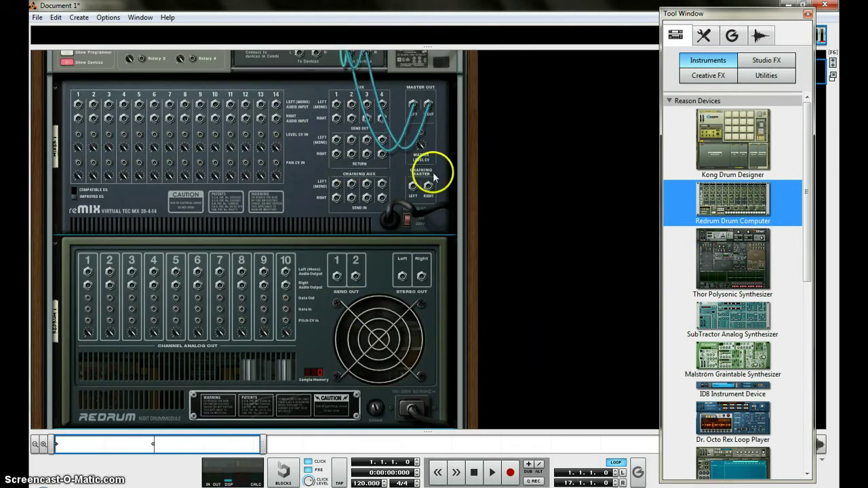
{"action": "scroll", "coordinate": [478, 230], "scroll_direction": "up", "scroll_amount": 3}
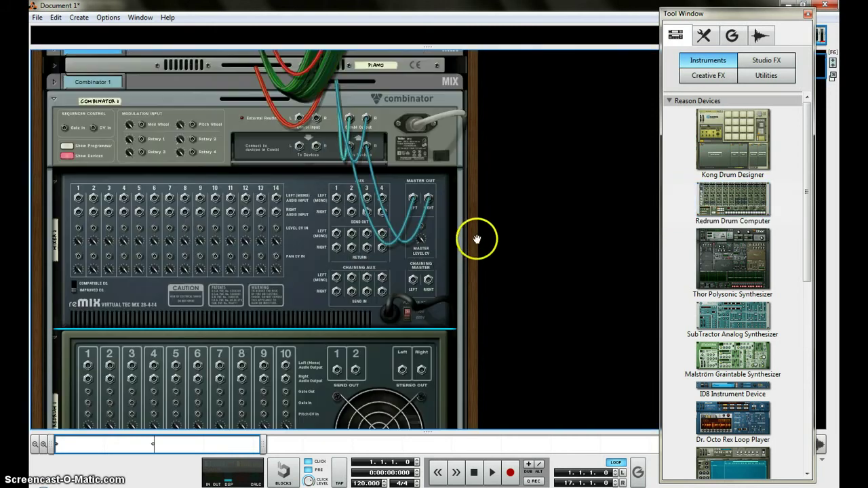
{"action": "scroll", "coordinate": [491, 212], "scroll_direction": "down", "scroll_amount": 4}
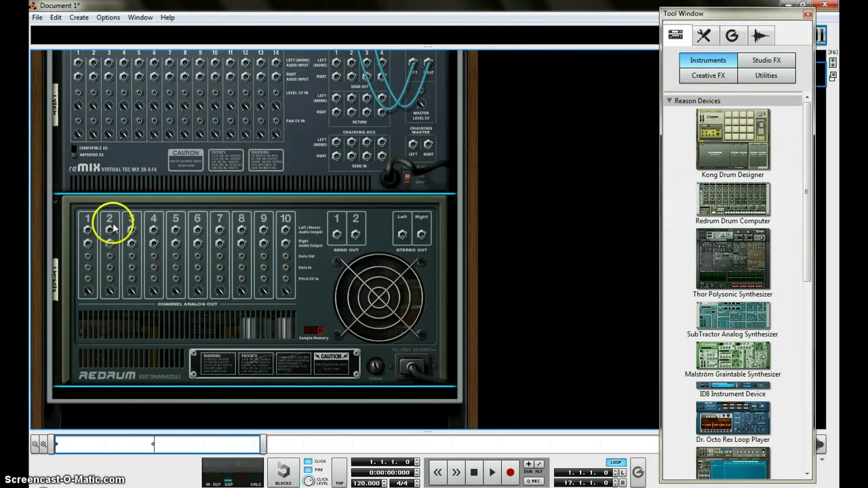
{"action": "scroll", "coordinate": [107, 234], "scroll_direction": "up", "scroll_amount": 1}
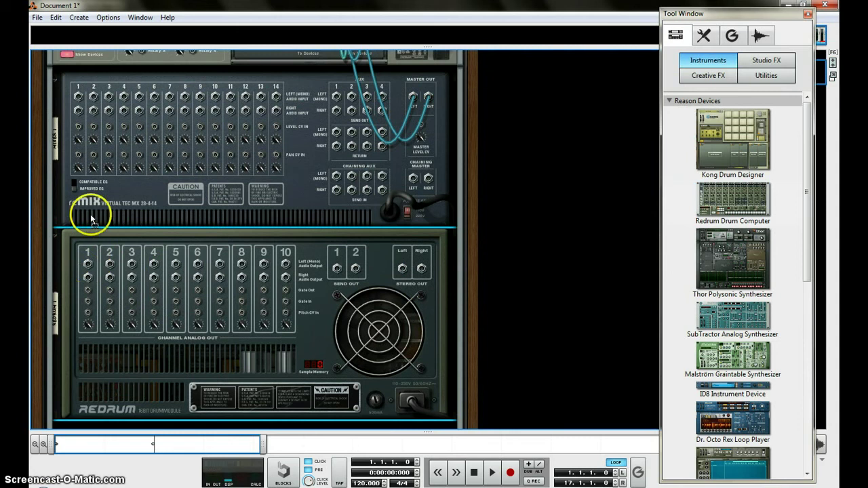
{"action": "left_click_drag", "start_coordinate": [78, 96], "coordinate": [87, 298]}
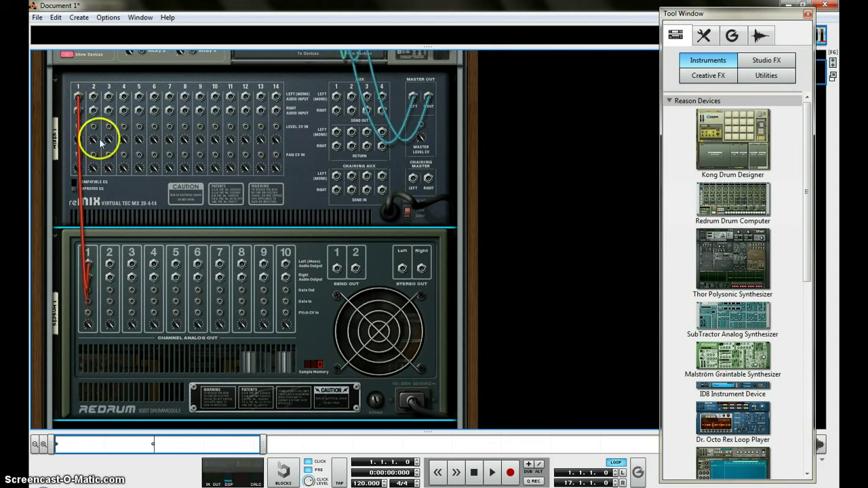
{"action": "left_click_drag", "start_coordinate": [109, 271], "coordinate": [94, 97]}
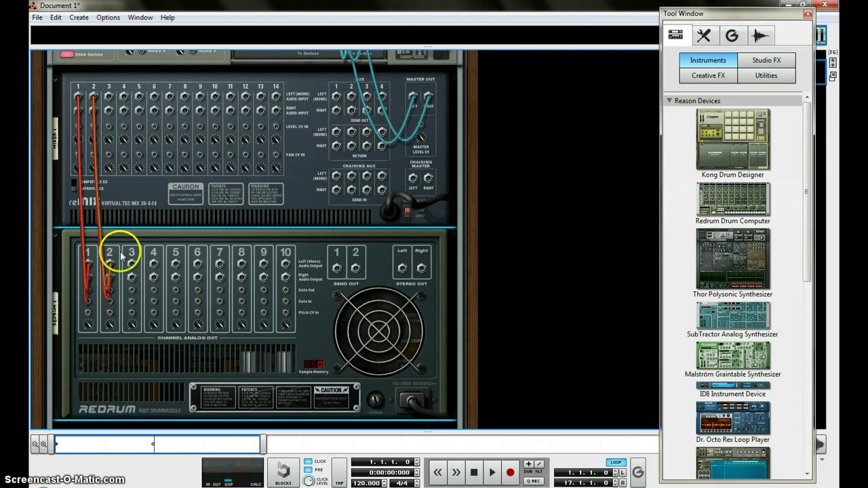
{"action": "left_click_drag", "start_coordinate": [131, 270], "coordinate": [153, 264]}
{"action": "left_click_drag", "start_coordinate": [139, 95], "coordinate": [198, 263]}
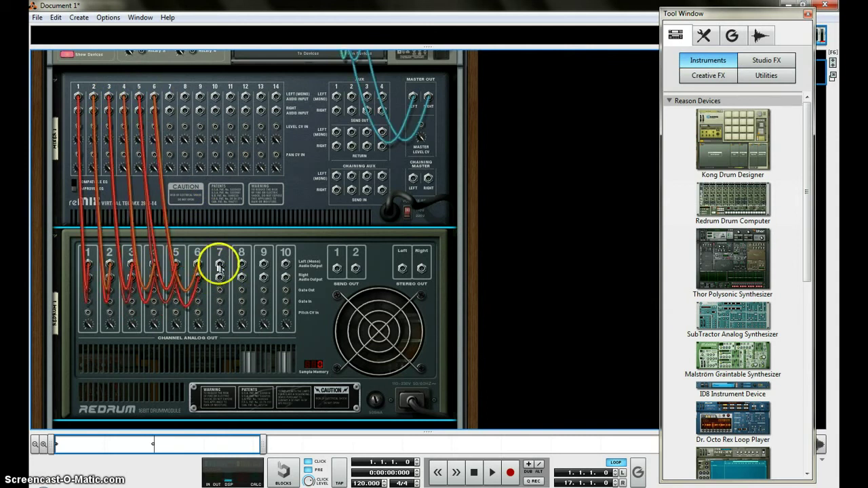
Step: Cable Redrum outputs 7 to 10 to mixer channel inputs 7 to 10 and return to the front of the rack
{"action": "left_click_drag", "start_coordinate": [170, 95], "coordinate": [219, 263]}
{"action": "mouse_move", "coordinate": [184, 96]}
{"action": "left_mouse_down"}
{"action": "mouse_move", "coordinate": [256, 277]}
{"action": "mouse_move", "coordinate": [241, 264]}
{"action": "mouse_move", "coordinate": [200, 96]}
{"action": "left_mouse_up"}
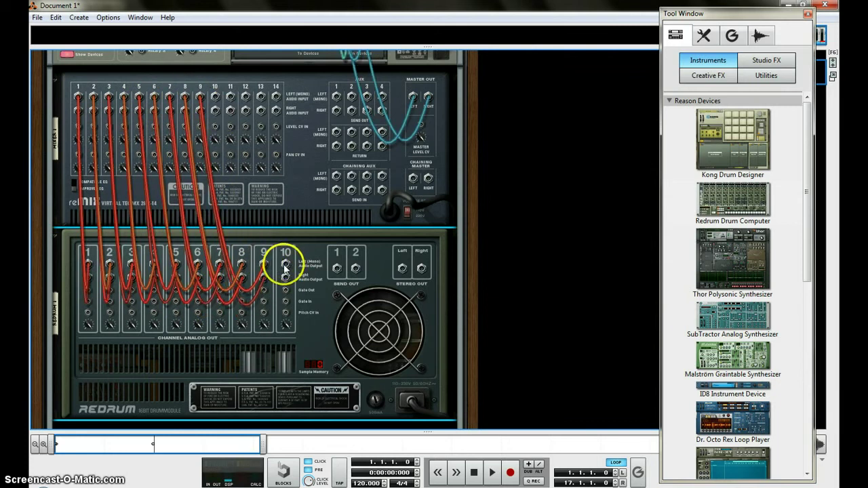
{"action": "left_click_drag", "start_coordinate": [286, 263], "coordinate": [214, 96]}
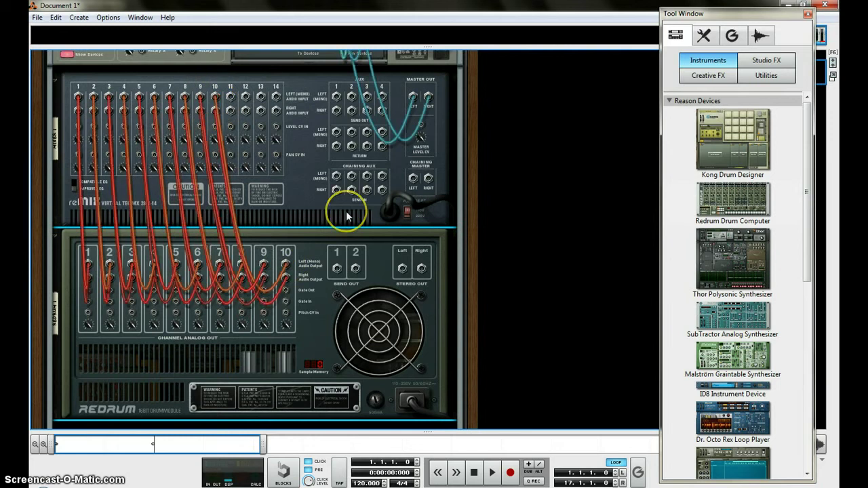
{"action": "key", "text": "Tab"}
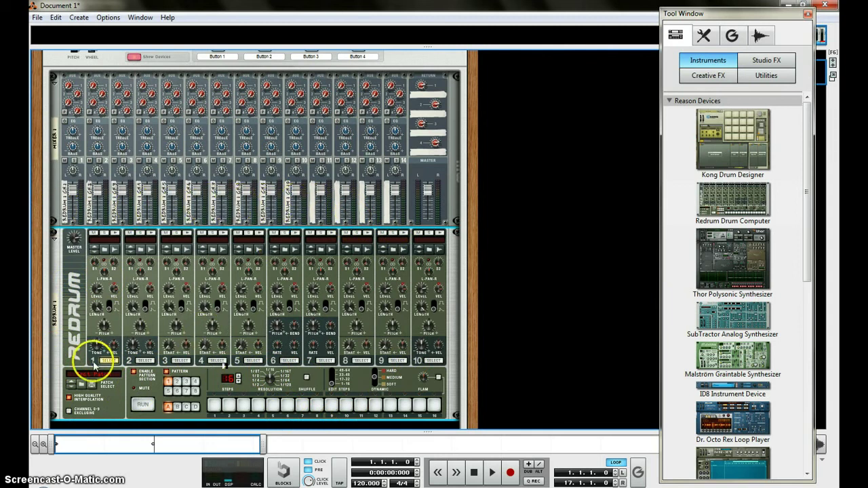
Step: Load AirStrike_Kick from the TD_Demolition_Kicks folder in the Traumah Drumz sounds into Redrum channel 1 and audition it
{"action": "left_click", "coordinate": [103, 252]}
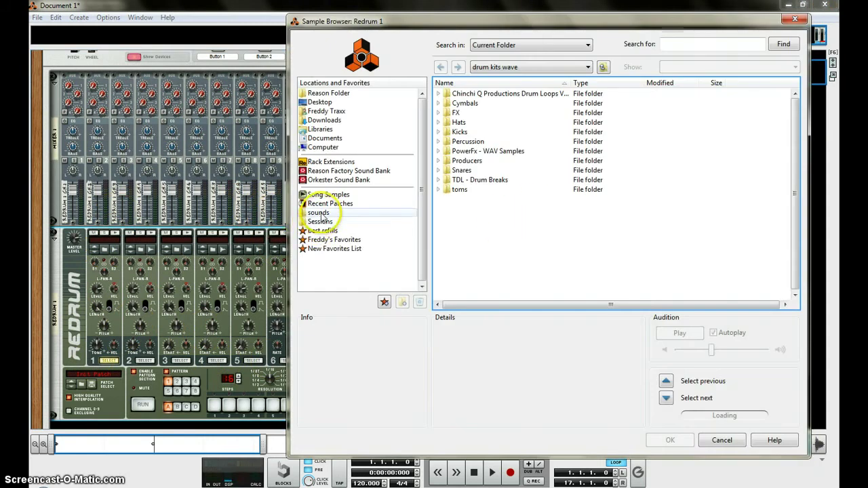
{"action": "left_click", "coordinate": [323, 212]}
{"action": "scroll", "coordinate": [484, 197], "scroll_direction": "down", "scroll_amount": 1}
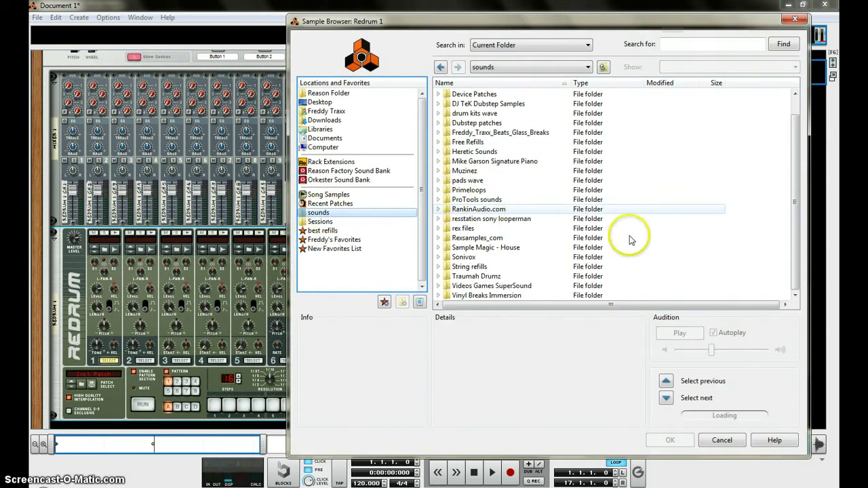
{"action": "double_click", "coordinate": [475, 278]}
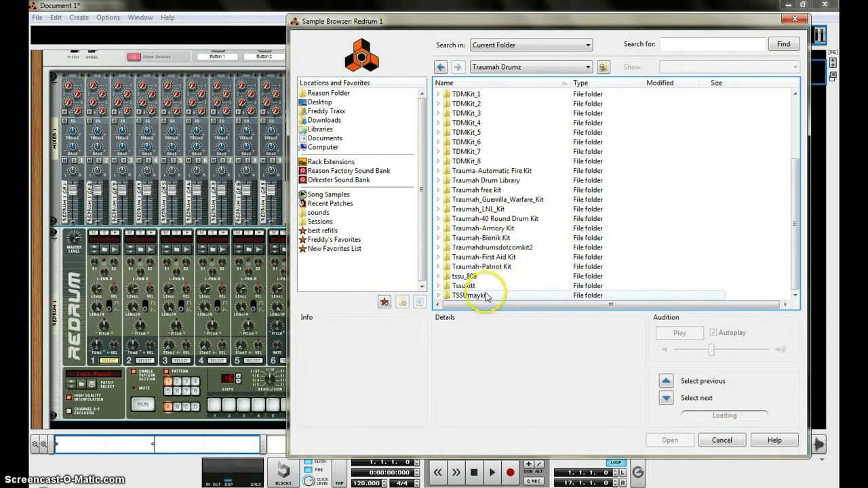
{"action": "scroll", "coordinate": [492, 149], "scroll_direction": "up", "scroll_amount": 3}
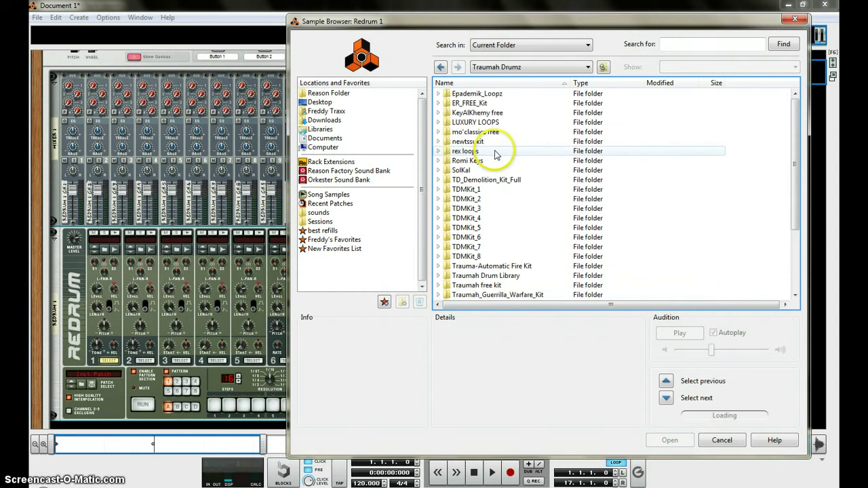
{"action": "double_click", "coordinate": [481, 183]}
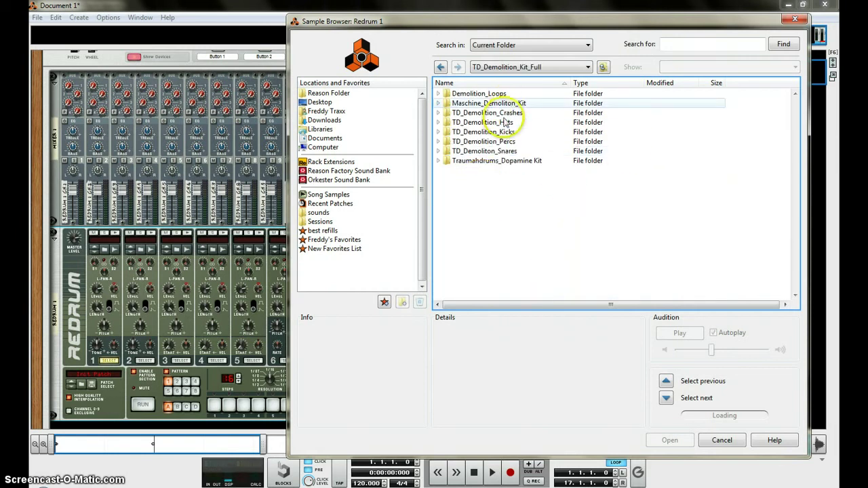
{"action": "double_click", "coordinate": [481, 132]}
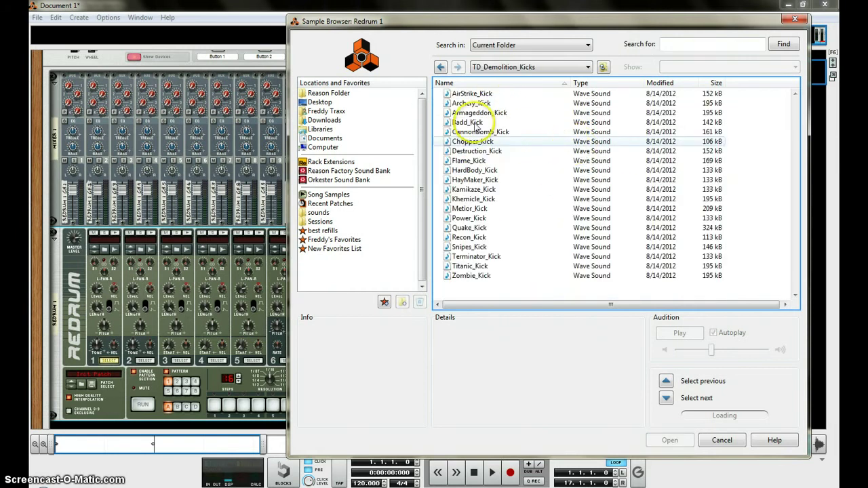
{"action": "double_click", "coordinate": [483, 92]}
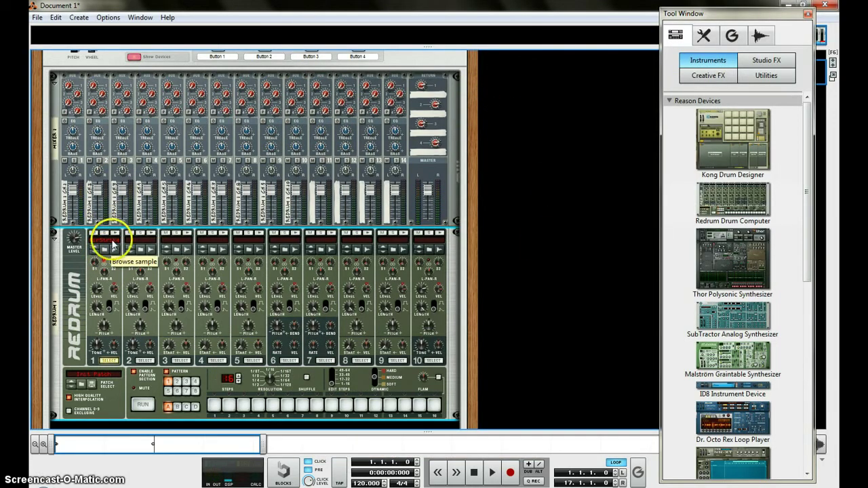
{"action": "left_click", "coordinate": [116, 235]}
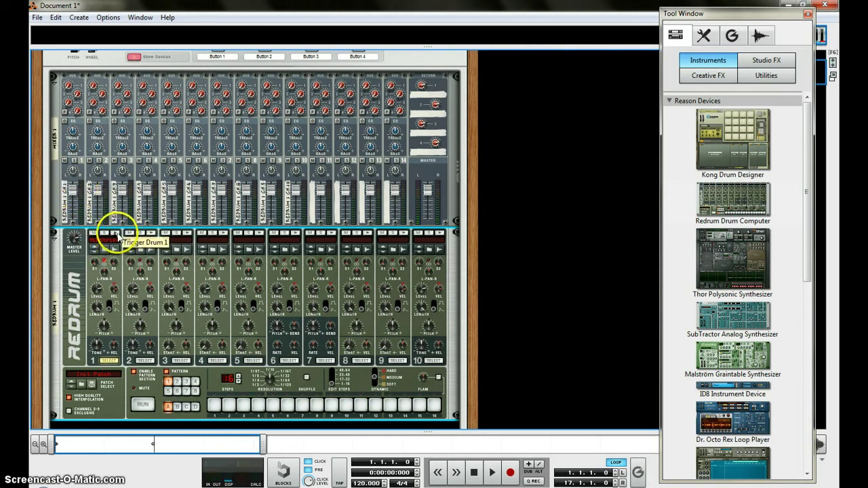
{"action": "left_click", "coordinate": [118, 238]}
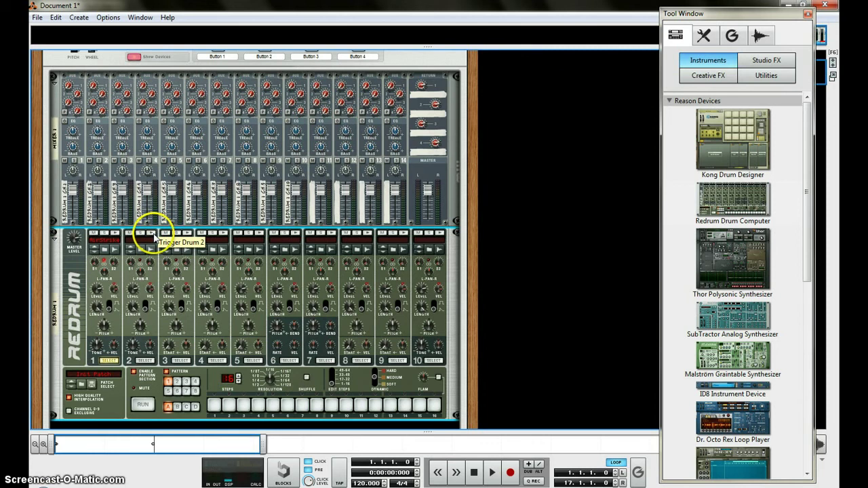
Step: Load Acidic_Snare from the TD_Demoliton_Snares folder into Redrum channel 2
{"action": "left_click", "coordinate": [141, 252]}
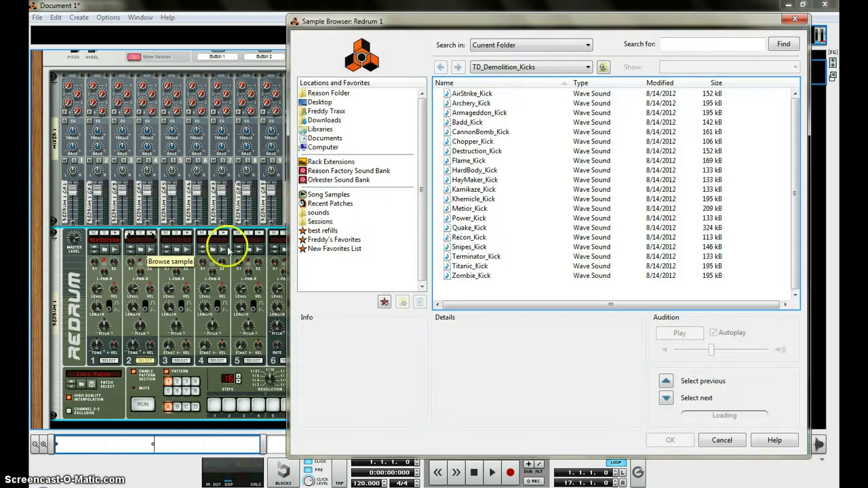
{"action": "left_click", "coordinate": [503, 71]}
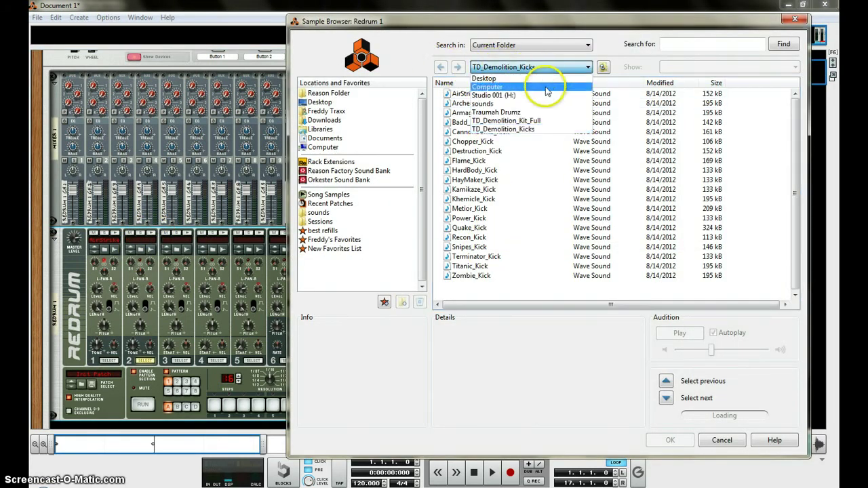
{"action": "left_click", "coordinate": [520, 110]}
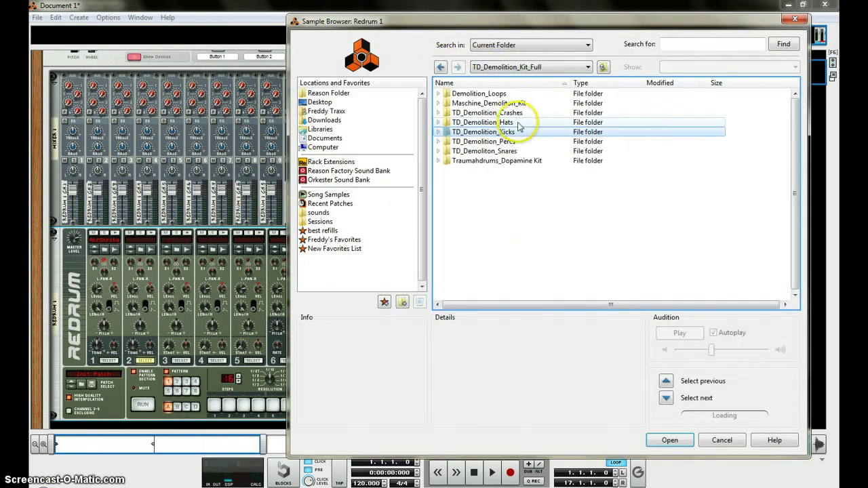
{"action": "double_click", "coordinate": [485, 152]}
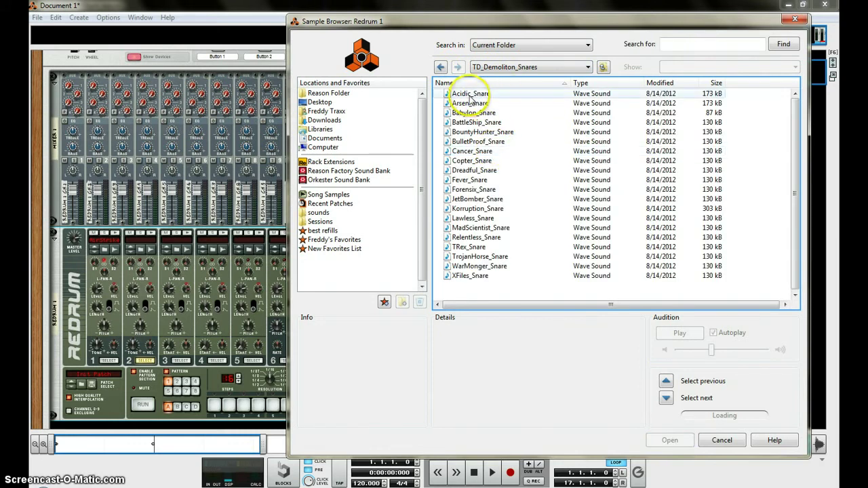
{"action": "double_click", "coordinate": [467, 94]}
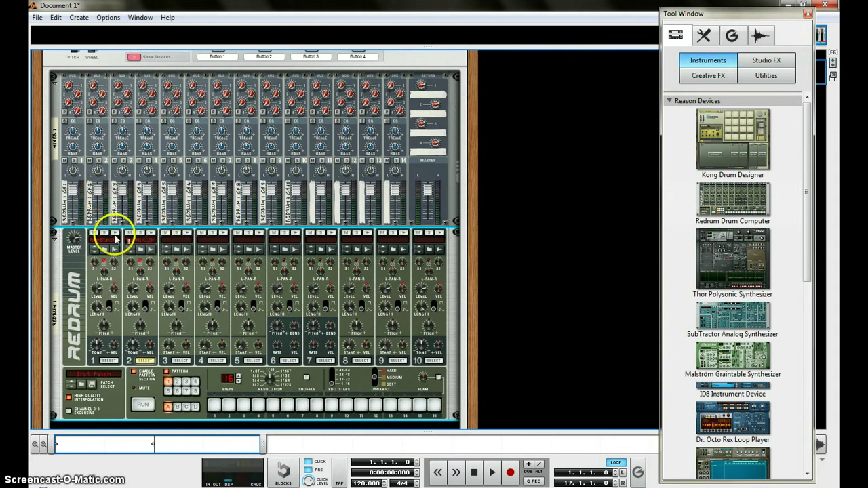
Step: Trigger Redrum drums 1 and 2 to check their mixer channels, and inspect the cabling on the back of the rack
{"action": "left_click", "coordinate": [116, 236]}
{"action": "left_click", "coordinate": [151, 235]}
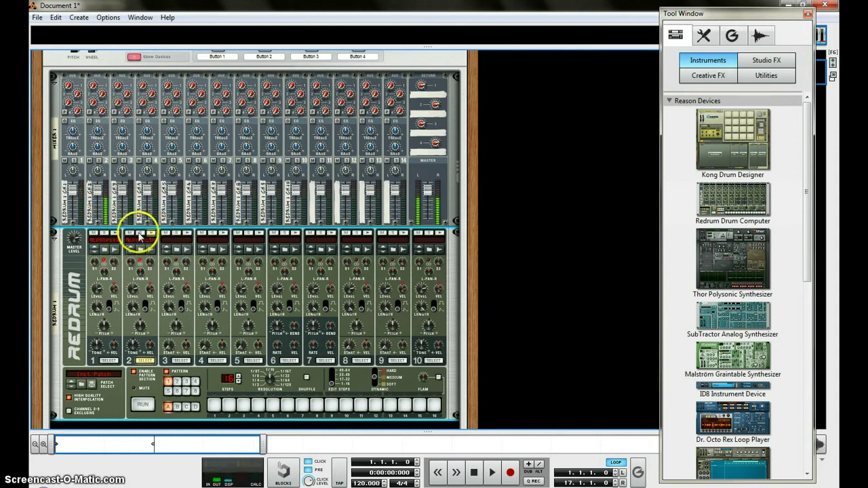
{"action": "left_click", "coordinate": [116, 235]}
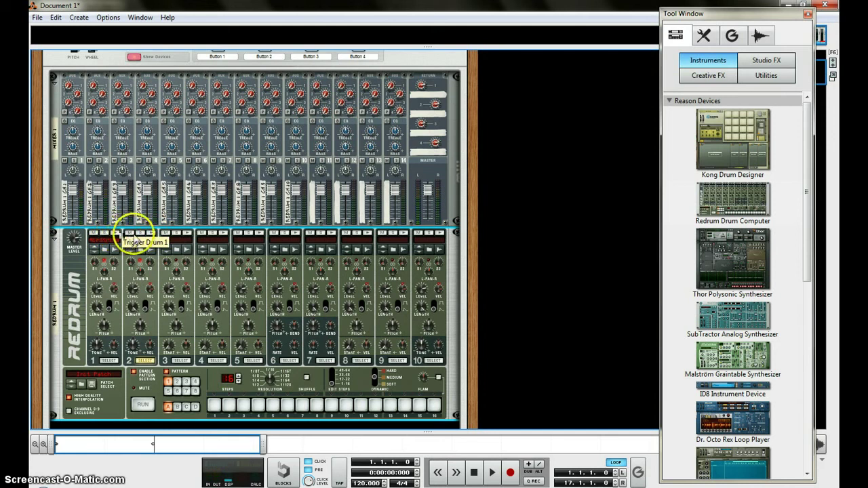
{"action": "left_click", "coordinate": [116, 235]}
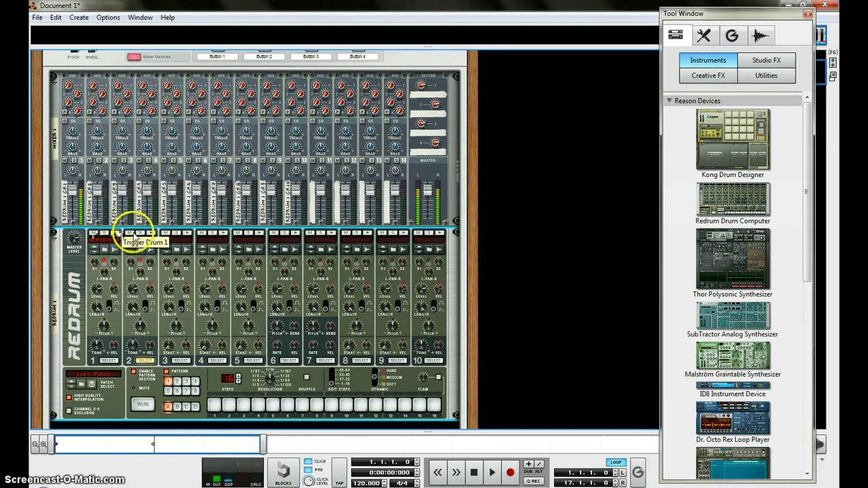
{"action": "left_click", "coordinate": [152, 235]}
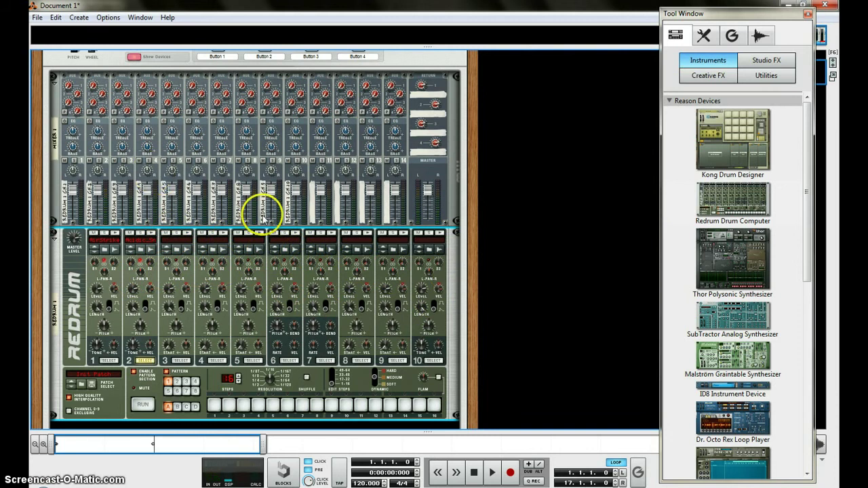
{"action": "key", "text": "Tab"}
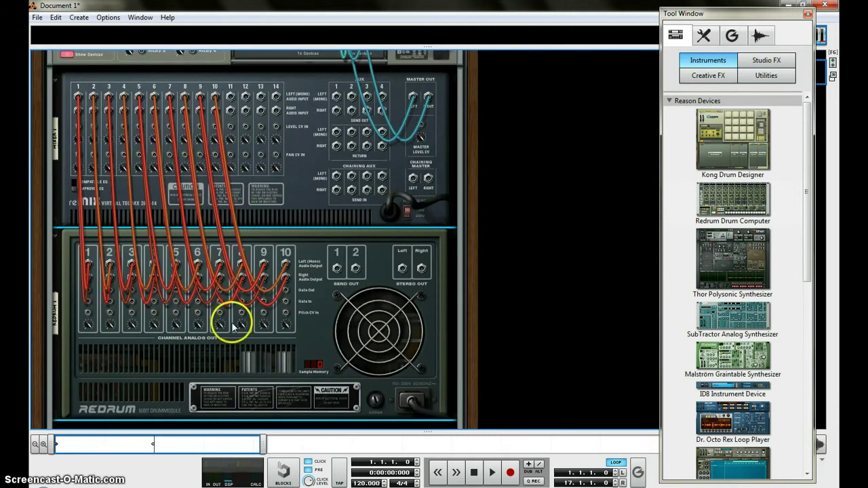
{"action": "key", "text": "Tab"}
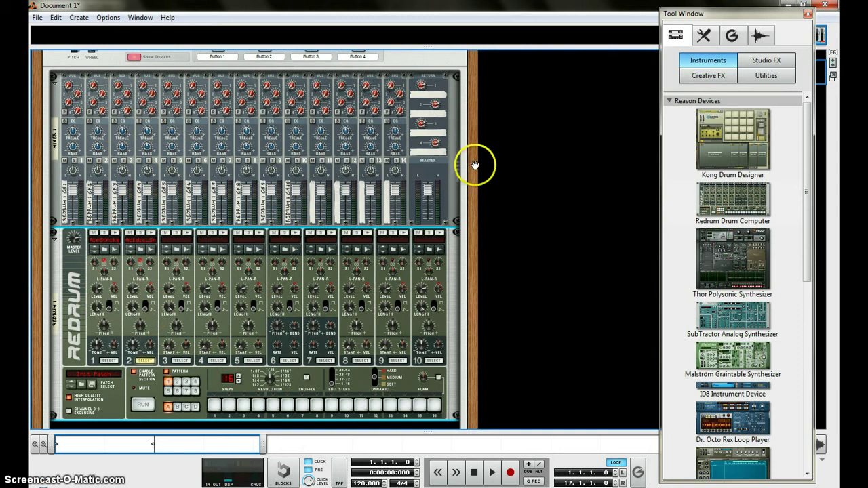
Step: Show the main mixer without the Tool Window and move the Combinator 1 channel ahead of the Piano channel
{"action": "scroll", "coordinate": [475, 169], "scroll_direction": "up", "scroll_amount": 5}
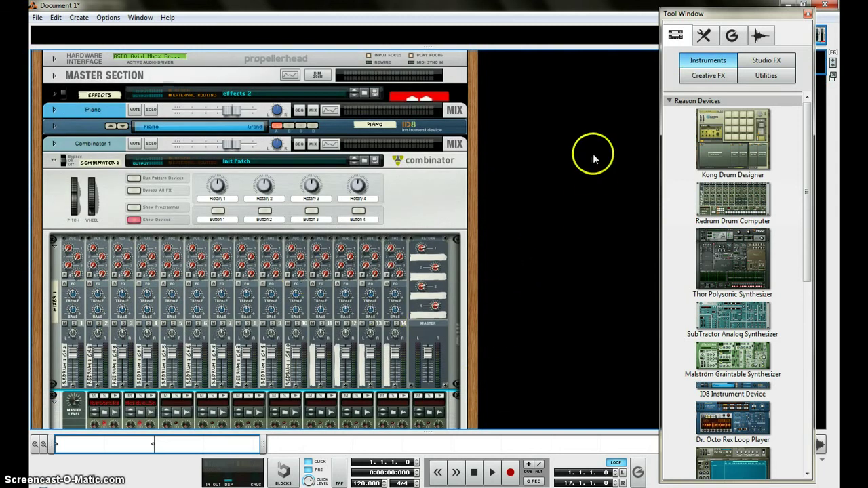
{"action": "key", "text": "F5"}
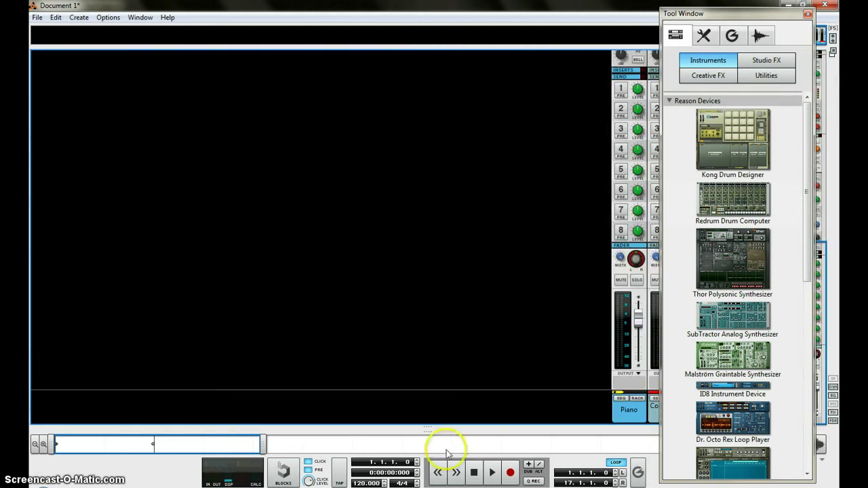
{"action": "left_click", "coordinate": [807, 15]}
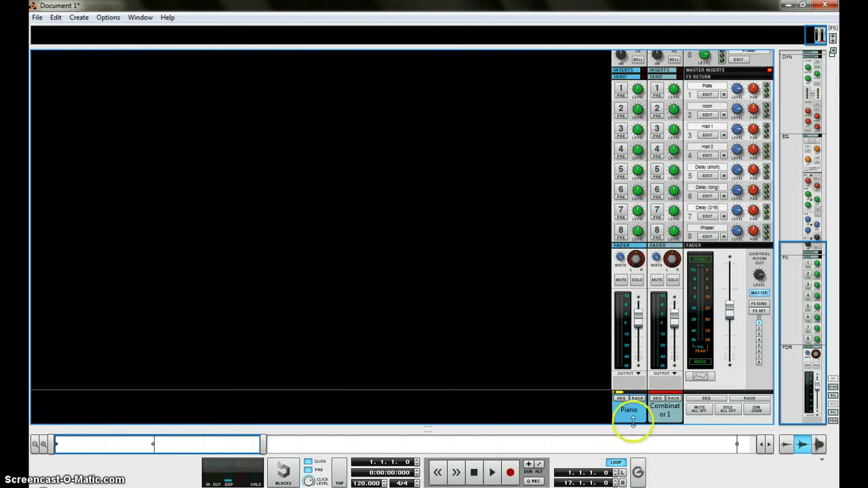
{"action": "left_click_drag", "start_coordinate": [671, 416], "coordinate": [581, 411]}
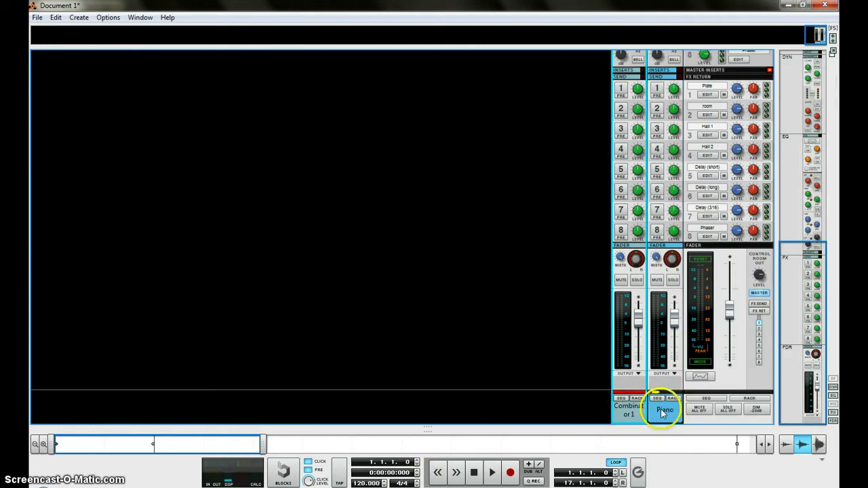
Step: Reveal the sequencer, rename the Combinator 1 track to drums and try out its mixer channel fader
{"action": "left_click_drag", "start_coordinate": [429, 428], "coordinate": [439, 275]}
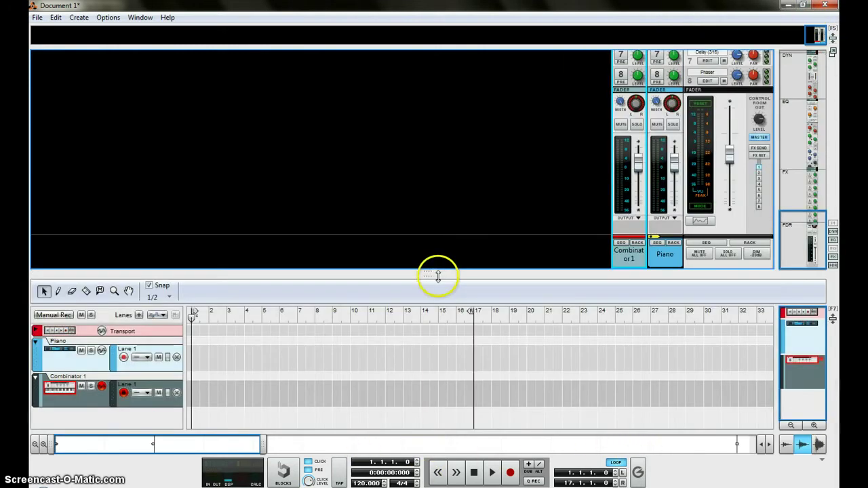
{"action": "double_click", "coordinate": [71, 382]}
{"action": "type", "text": "dru"}
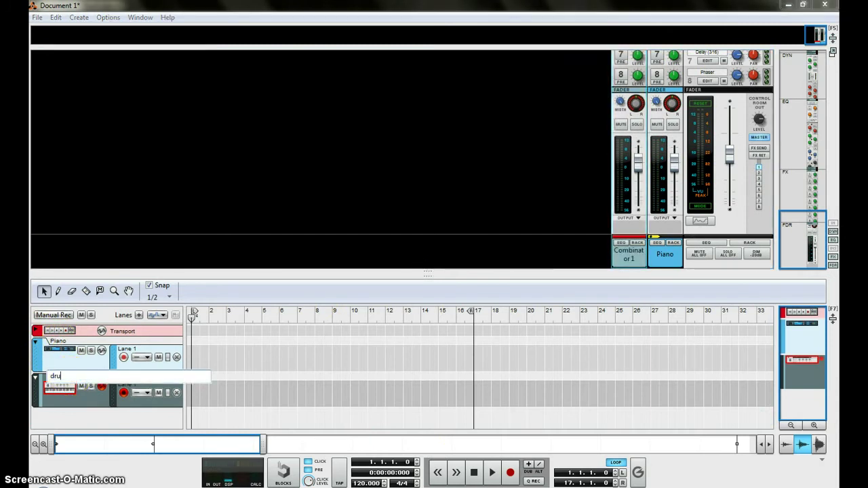
{"action": "type", "text": "ms"}
{"action": "key", "text": "Return"}
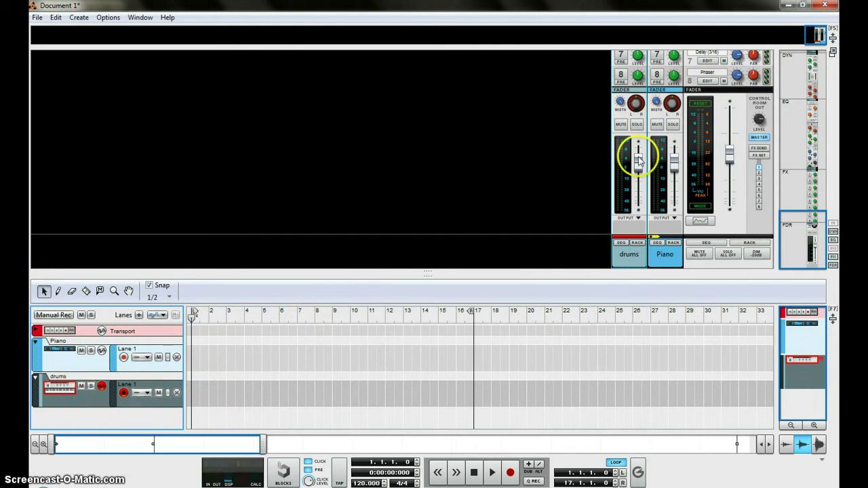
{"action": "mouse_move", "coordinate": [638, 168]}
{"action": "left_mouse_down"}
{"action": "mouse_move", "coordinate": [638, 199]}
{"action": "mouse_move", "coordinate": [641, 162]}
{"action": "mouse_move", "coordinate": [642, 171]}
{"action": "left_mouse_up"}
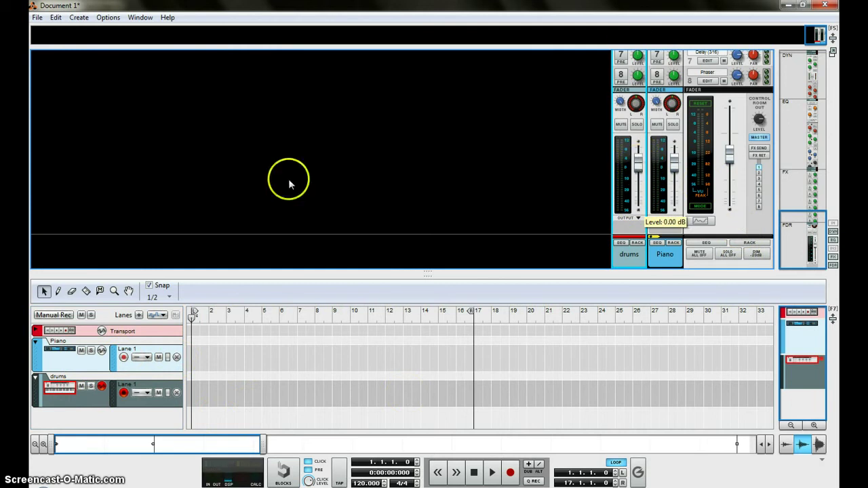
Step: Return to the rack and add a second empty Combinator below the drums Combinator
{"action": "left_click_drag", "start_coordinate": [429, 271], "coordinate": [472, 19]}
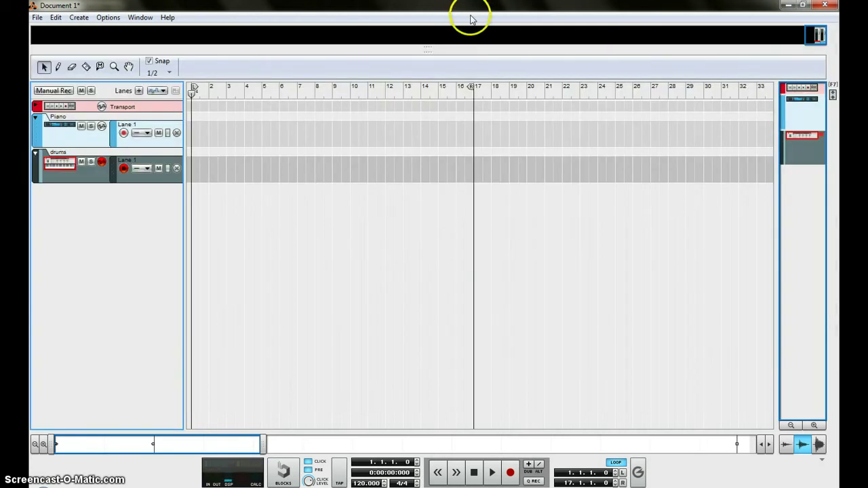
{"action": "key", "text": "F6"}
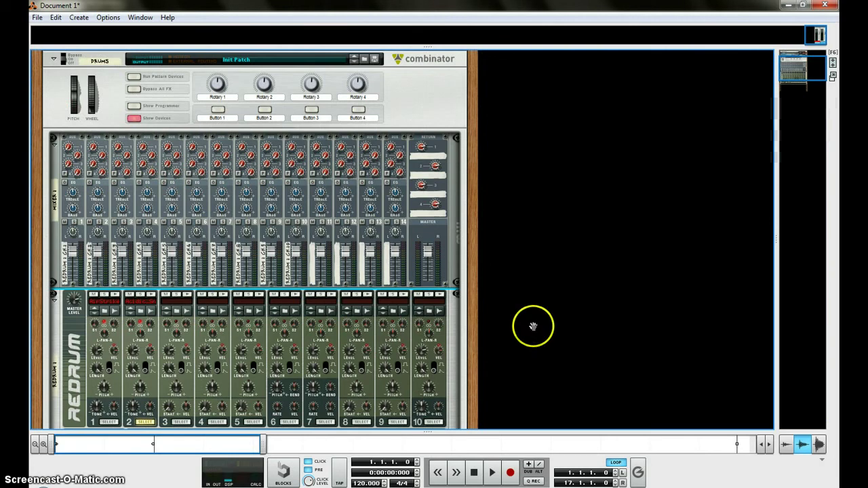
{"action": "scroll", "coordinate": [513, 195], "scroll_direction": "down", "scroll_amount": 5}
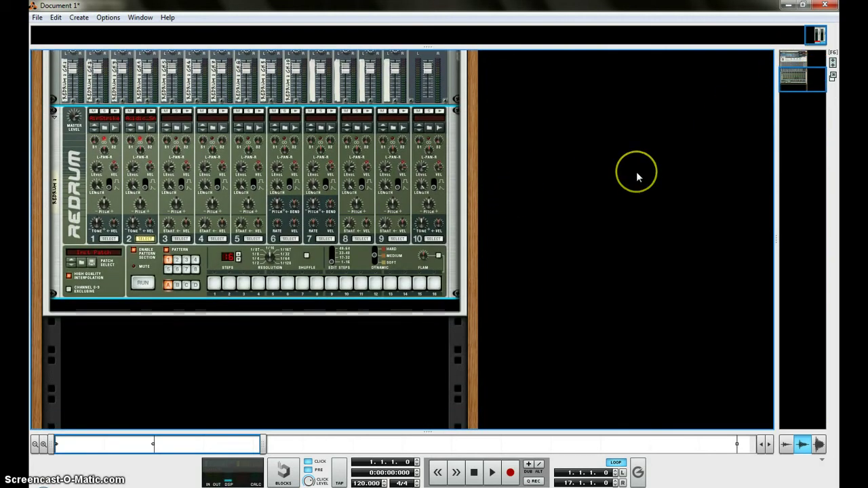
{"action": "key", "text": "F8"}
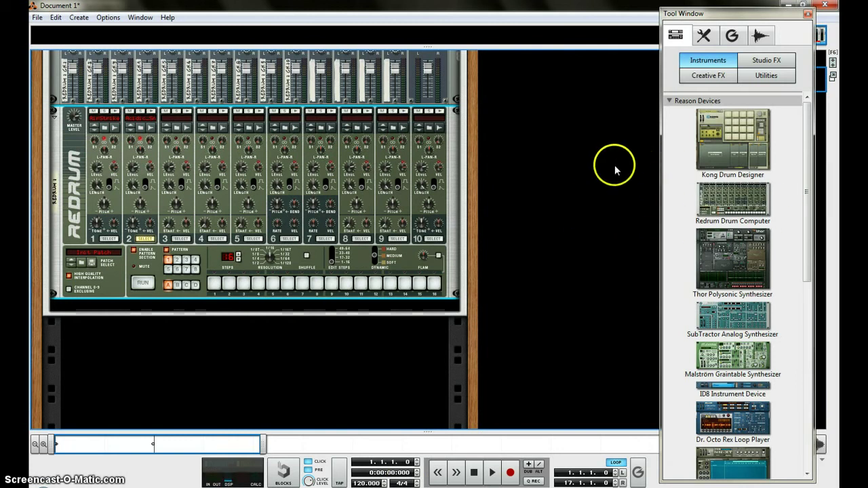
{"action": "left_click", "coordinate": [760, 75]}
{"action": "left_click_drag", "start_coordinate": [750, 124], "coordinate": [378, 378]}
Step: Place a Mixer 14:2 inside the new empty Combinator
{"action": "left_click", "coordinate": [687, 66]}
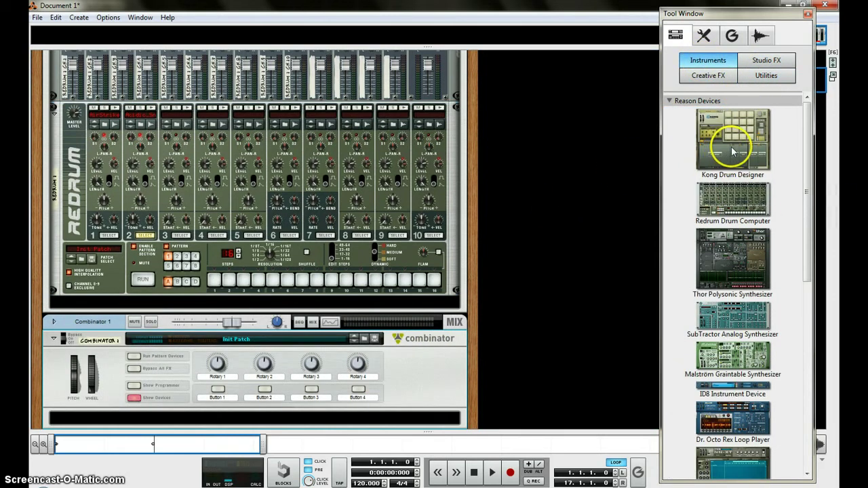
{"action": "left_click_drag", "start_coordinate": [732, 151], "coordinate": [729, 132]}
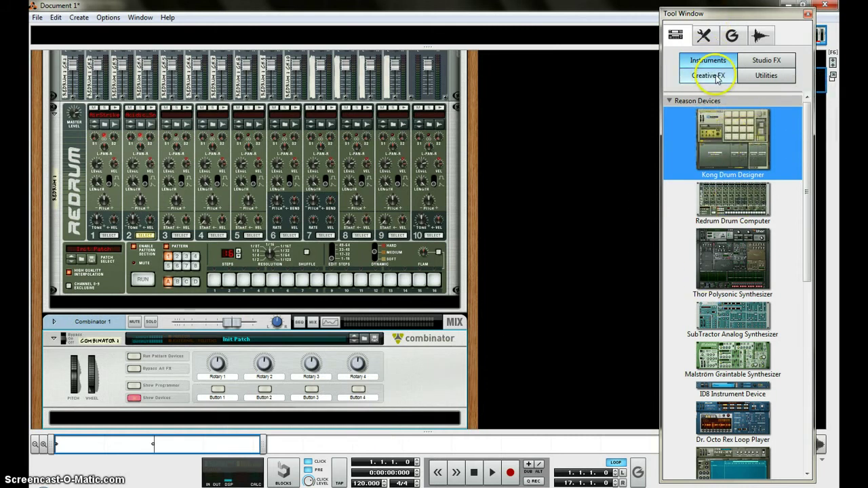
{"action": "left_click", "coordinate": [765, 75]}
{"action": "left_click_drag", "start_coordinate": [729, 254], "coordinate": [379, 416]}
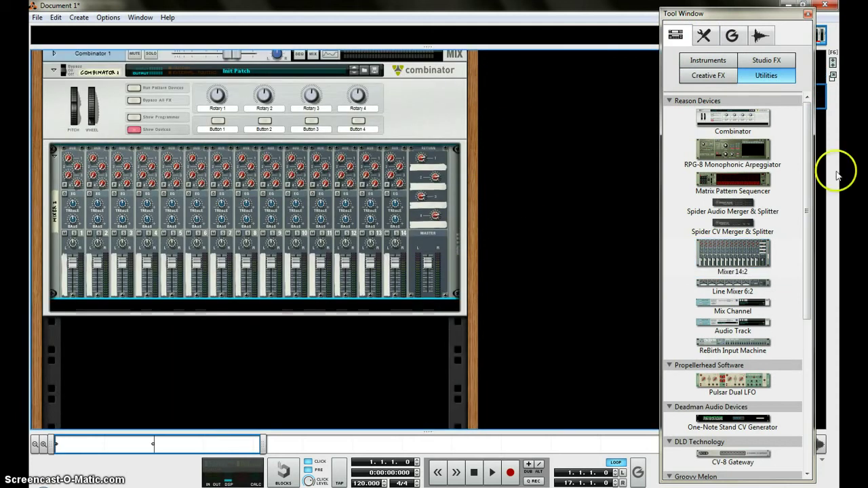
Step: Add a Kong Drum Designer below the mixer in the second Combinator and turn the rack to its rear
{"action": "left_click", "coordinate": [709, 61]}
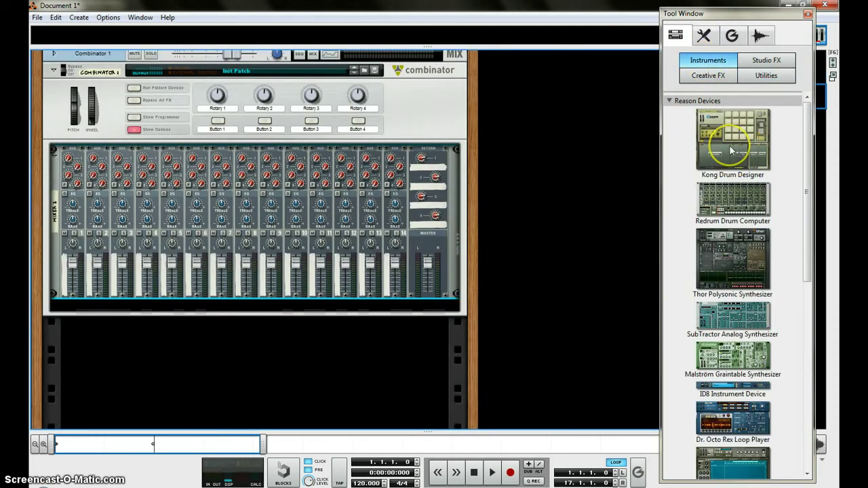
{"action": "left_click_drag", "start_coordinate": [732, 139], "coordinate": [333, 310]}
{"action": "key", "text": "Tab"}
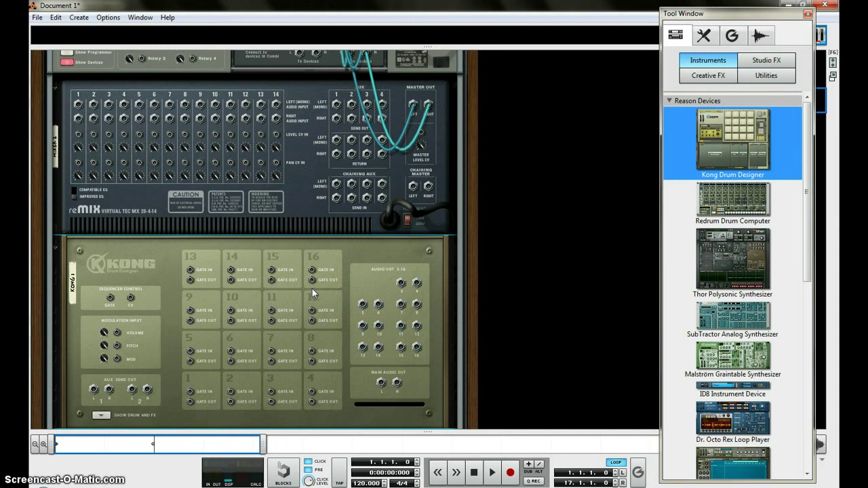
Step: Examine how the Redrum outputs are cabled to the mixer in the drums Combinator, and return to the second Combinator's mixer
{"action": "left_click", "coordinate": [237, 252]}
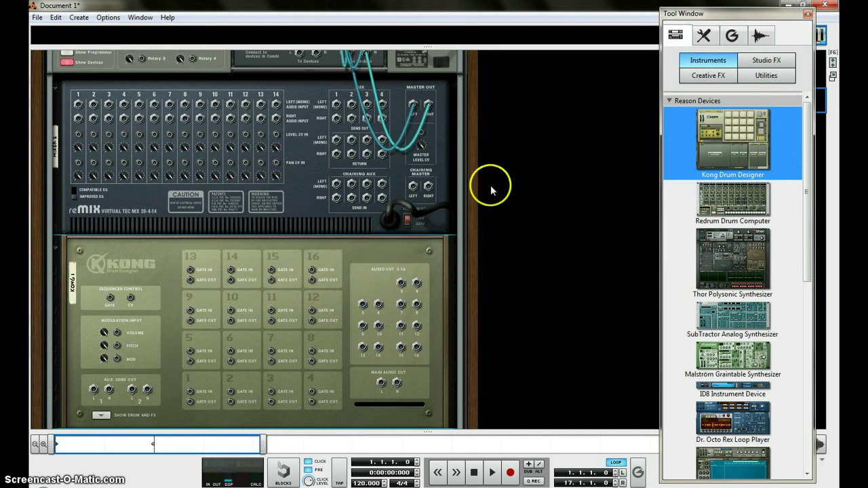
{"action": "left_click", "coordinate": [477, 133]}
{"action": "left_click_drag", "start_coordinate": [481, 298], "coordinate": [483, 418]}
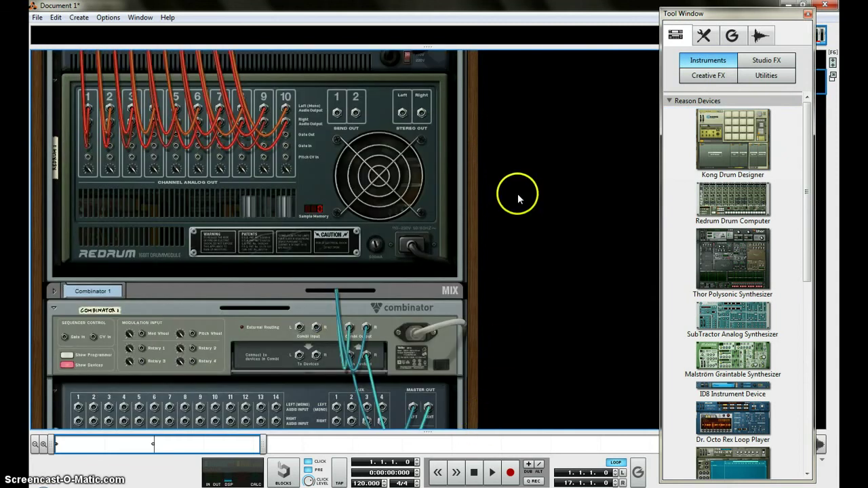
{"action": "left_click_drag", "start_coordinate": [471, 133], "coordinate": [468, 232]}
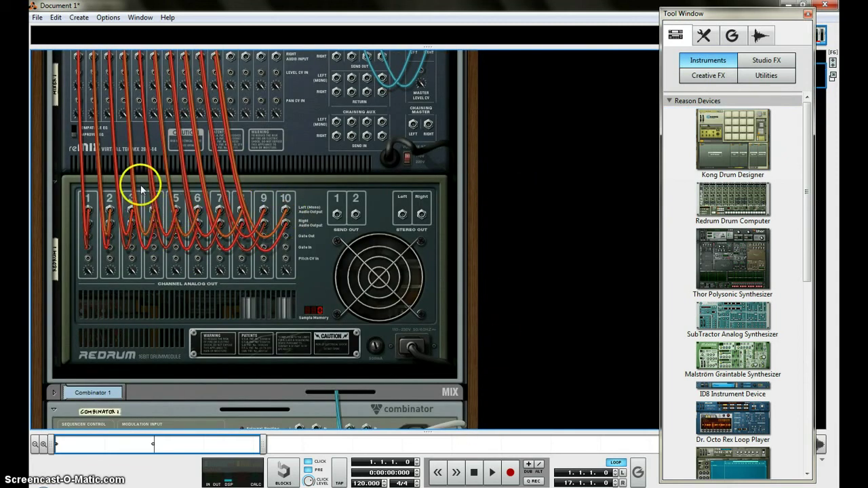
{"action": "scroll", "coordinate": [482, 165], "scroll_direction": "up", "scroll_amount": 3}
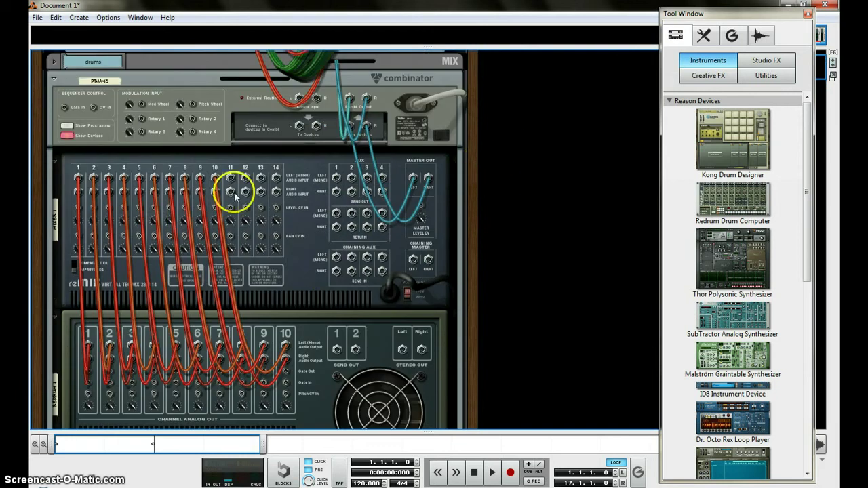
{"action": "left_click", "coordinate": [310, 228]}
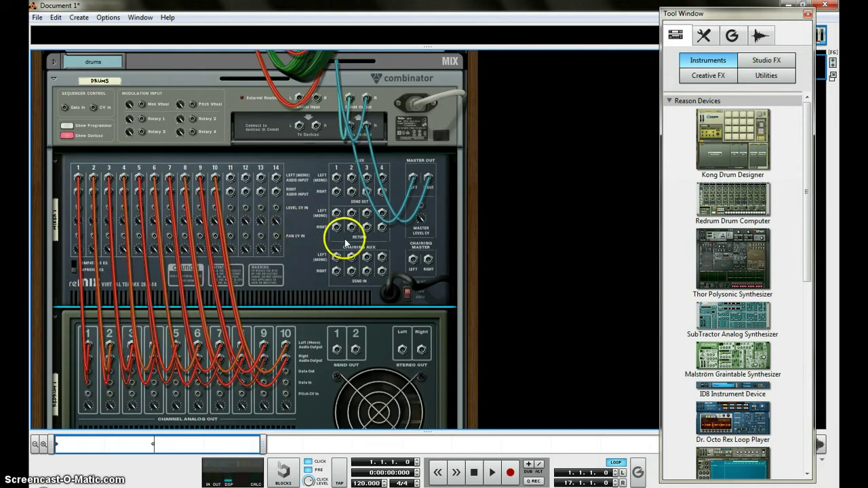
{"action": "scroll", "coordinate": [475, 238], "scroll_direction": "down", "scroll_amount": 6}
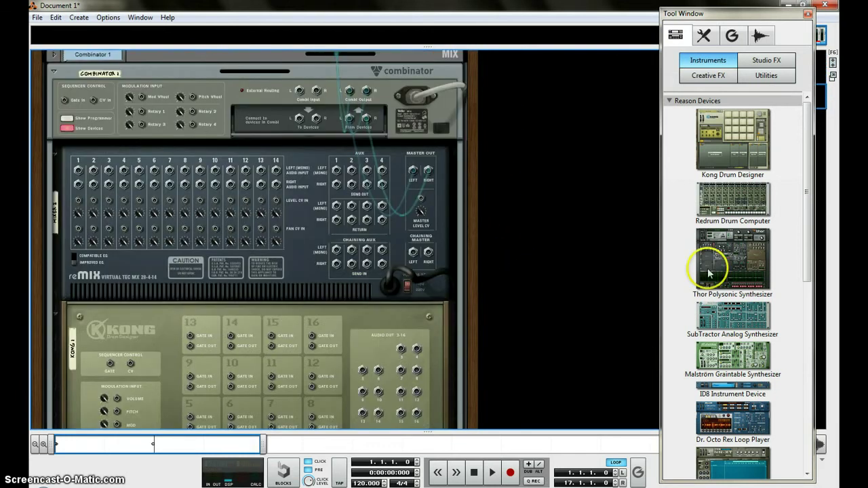
{"action": "left_click", "coordinate": [308, 241]}
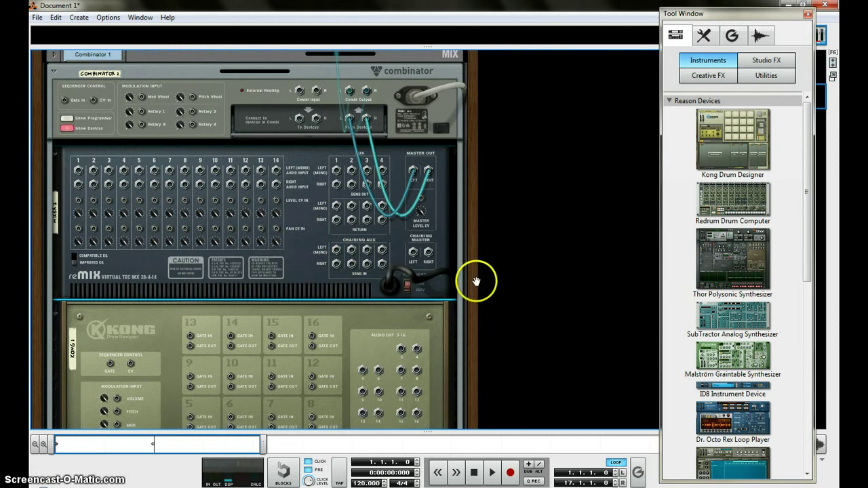
Step: Cable Kong's main audio output and stereo output pairs 3-4 through 11-12 to the second Combinator's mixer channels 1 to 6
{"action": "scroll", "coordinate": [474, 282], "scroll_direction": "up", "scroll_amount": 2}
{"action": "scroll", "coordinate": [474, 282], "scroll_direction": "down", "scroll_amount": 4}
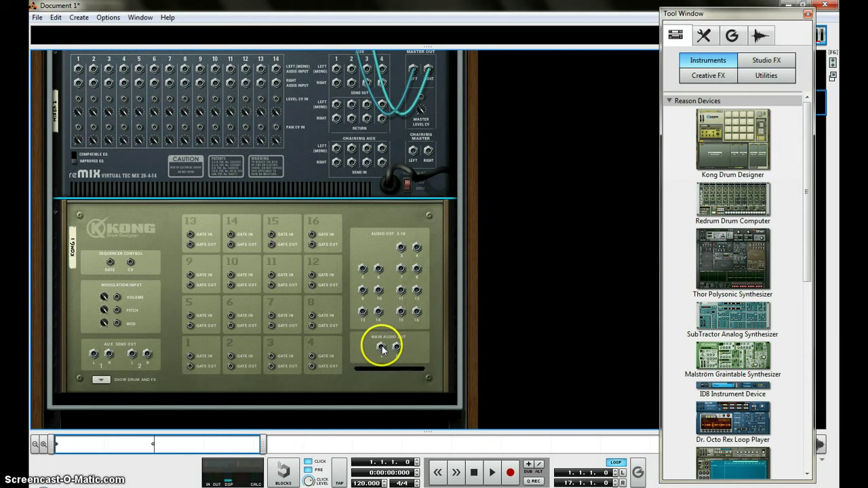
{"action": "left_click_drag", "start_coordinate": [381, 347], "coordinate": [80, 114]}
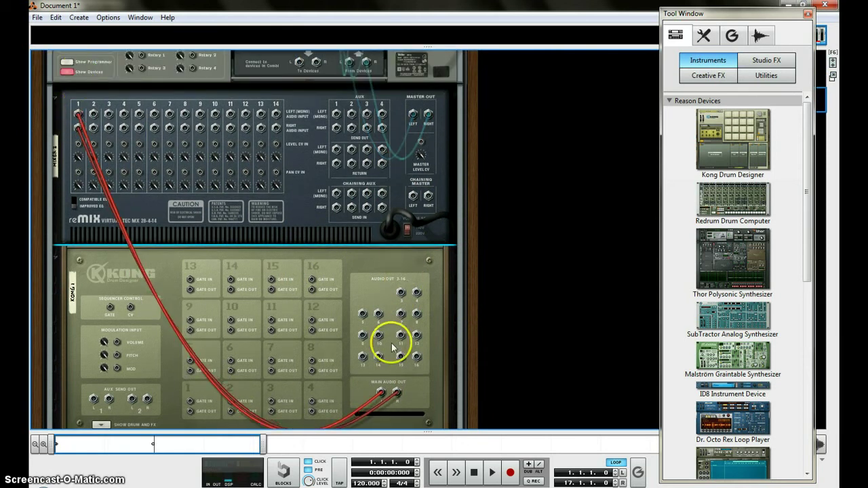
{"action": "left_click_drag", "start_coordinate": [401, 293], "coordinate": [95, 116]}
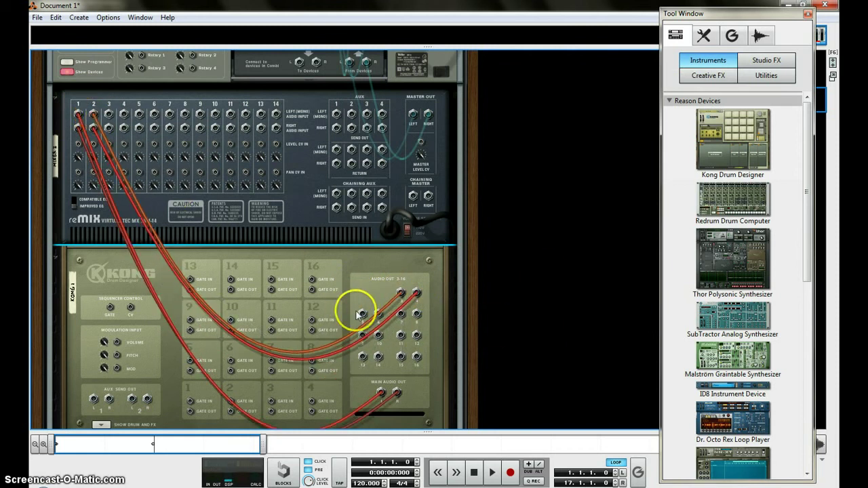
{"action": "left_click_drag", "start_coordinate": [114, 119], "coordinate": [109, 117]}
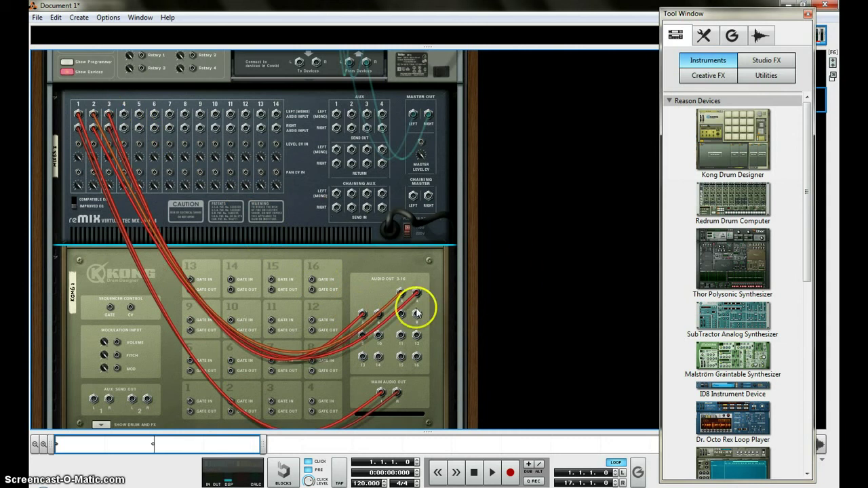
{"action": "left_click_drag", "start_coordinate": [246, 250], "coordinate": [124, 113]}
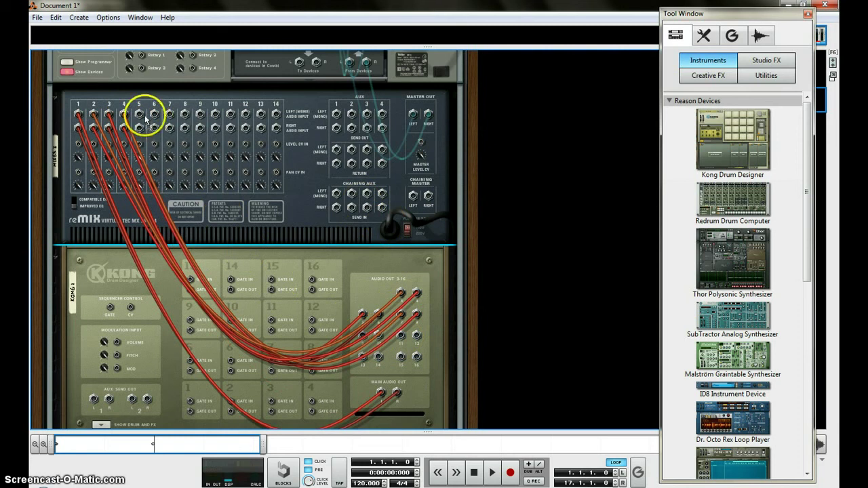
{"action": "left_click_drag", "start_coordinate": [145, 117], "coordinate": [139, 115]}
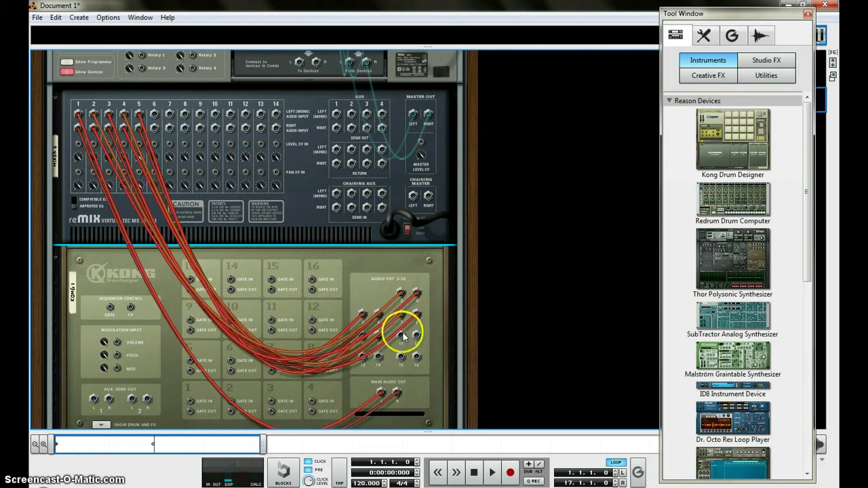
{"action": "left_click_drag", "start_coordinate": [400, 337], "coordinate": [153, 115]}
Step: Show the rack front, expand Kong's drum and FX section and set Drum 1's output to Main Output L/R
{"action": "key", "text": "Tab"}
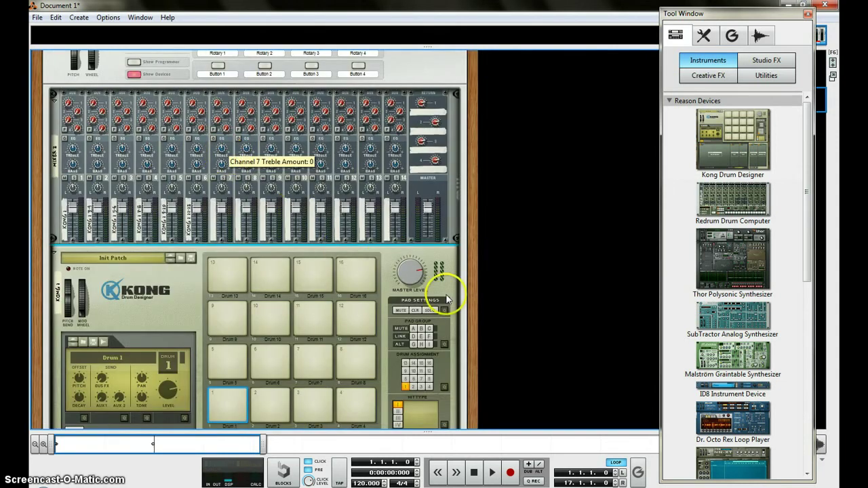
{"action": "scroll", "coordinate": [520, 295], "scroll_direction": "down", "scroll_amount": 3}
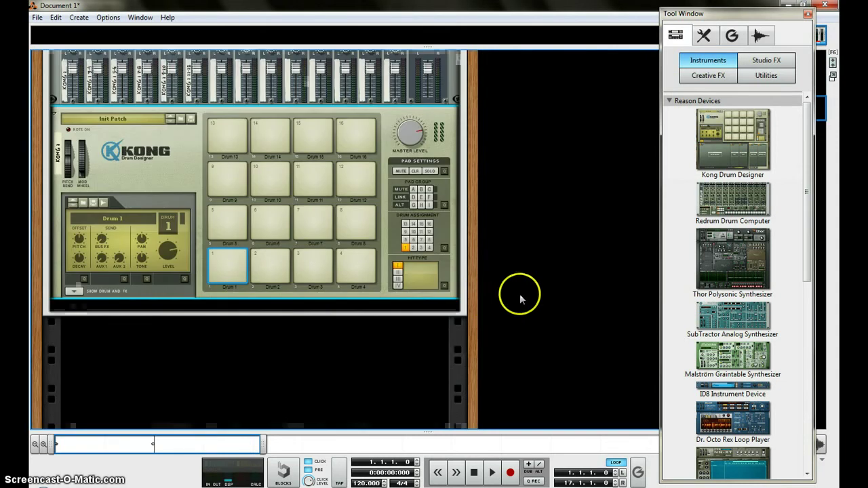
{"action": "left_click", "coordinate": [73, 291]}
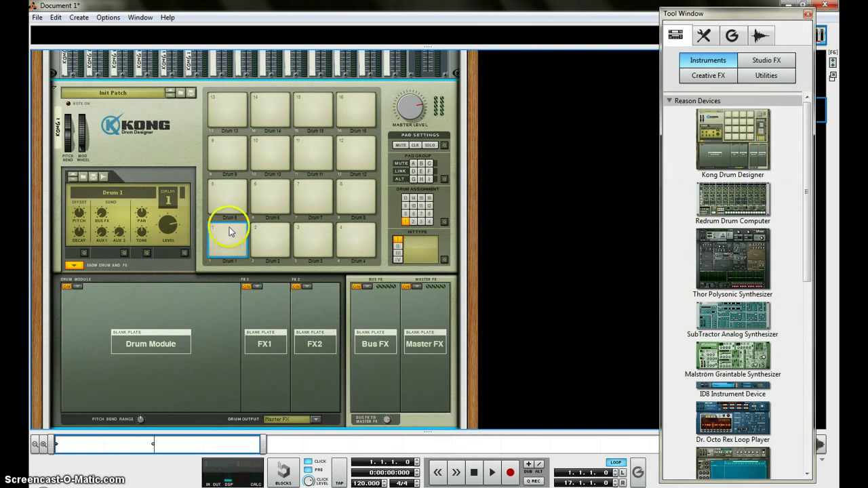
{"action": "scroll", "coordinate": [510, 281], "scroll_direction": "down", "scroll_amount": 2}
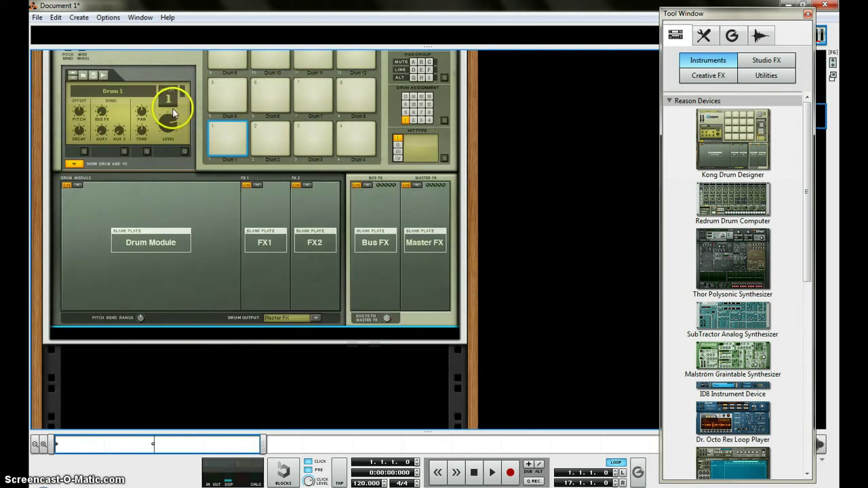
{"action": "left_click", "coordinate": [291, 319]}
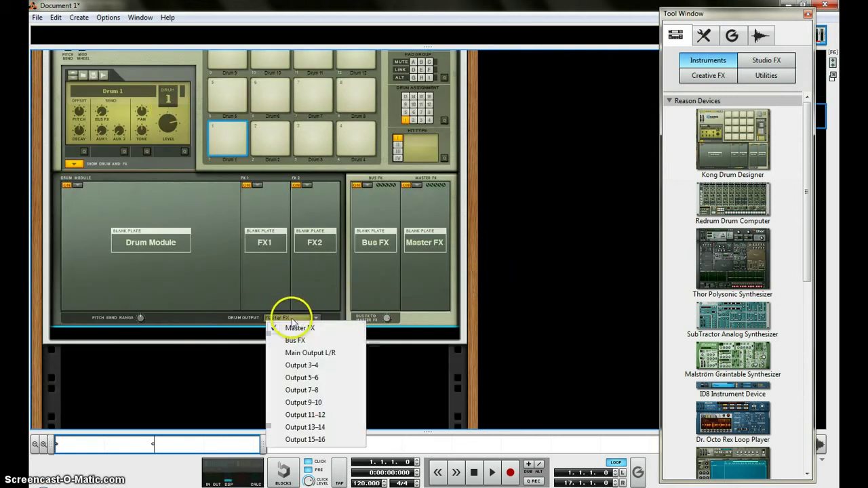
{"action": "left_click", "coordinate": [312, 354]}
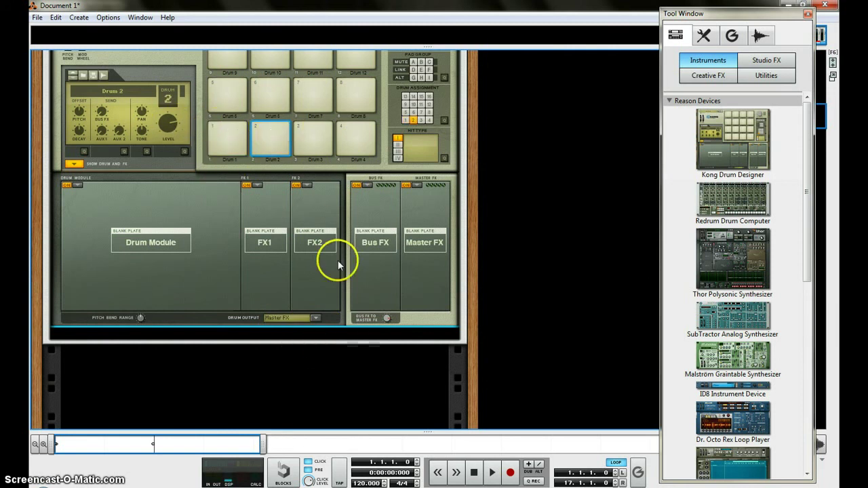
Step: Set the drum outputs of Kong's Drum 2 to Output 3–4, Drum 3 to Output 5–6 and Drum 4 to Output 7–8
{"action": "left_click", "coordinate": [301, 322]}
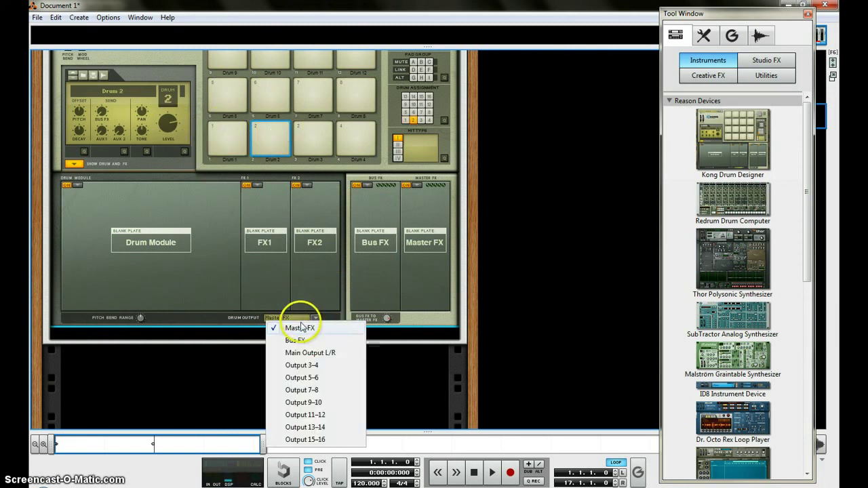
{"action": "left_click", "coordinate": [301, 364]}
{"action": "left_click", "coordinate": [312, 134]}
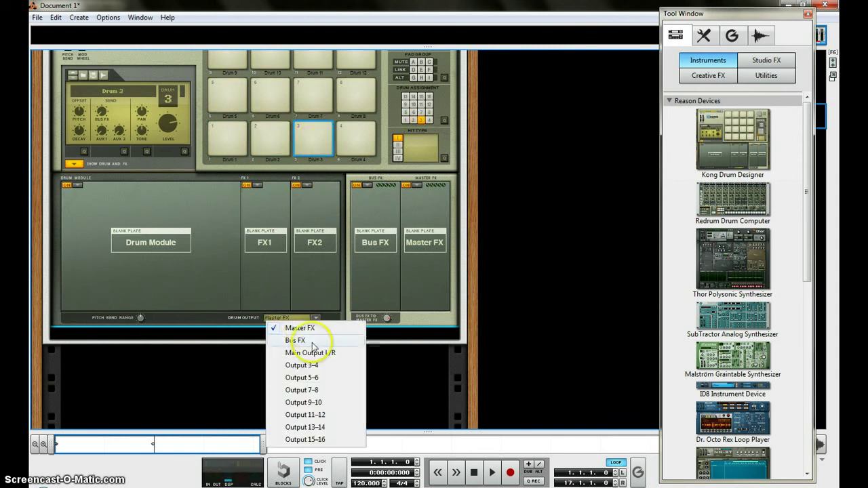
{"action": "left_click", "coordinate": [322, 377]}
{"action": "left_click", "coordinate": [359, 135]}
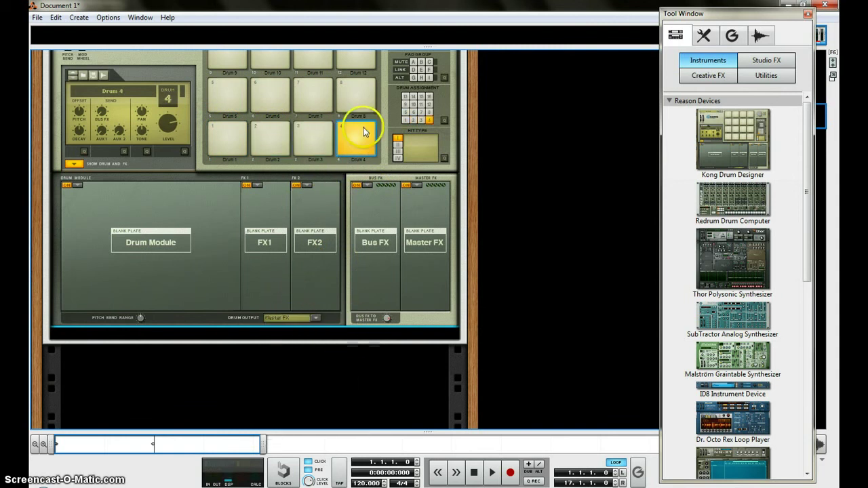
{"action": "left_click", "coordinate": [282, 317]}
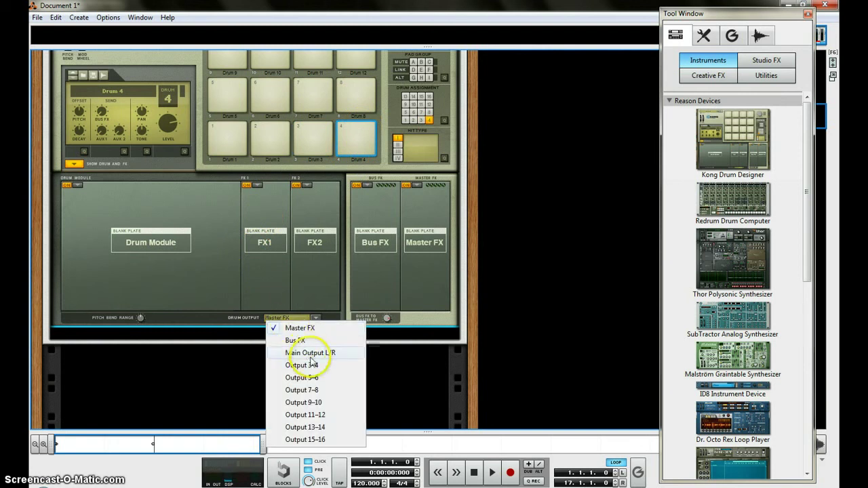
{"action": "left_click", "coordinate": [322, 392]}
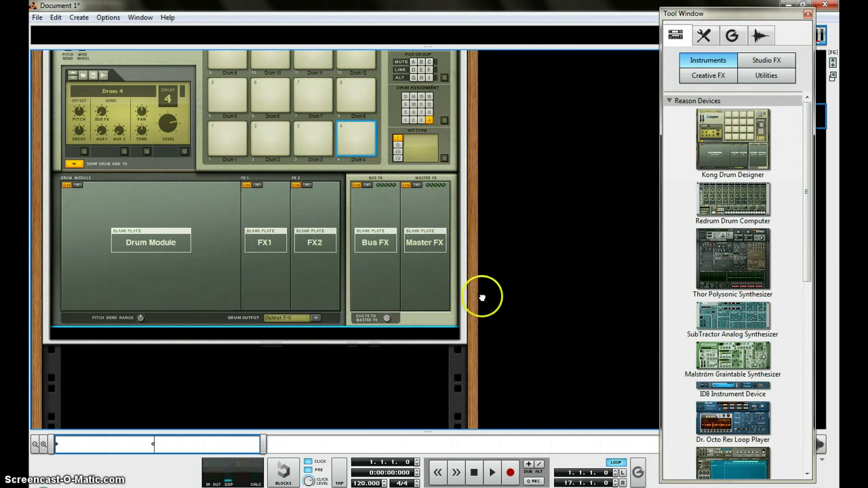
Step: Give Drum 4 an NN-Nano Sampler module and load the AirStrike_Kick sample from the TD_Demolition_Kicks folder
{"action": "scroll", "coordinate": [479, 351], "scroll_direction": "up", "scroll_amount": 3}
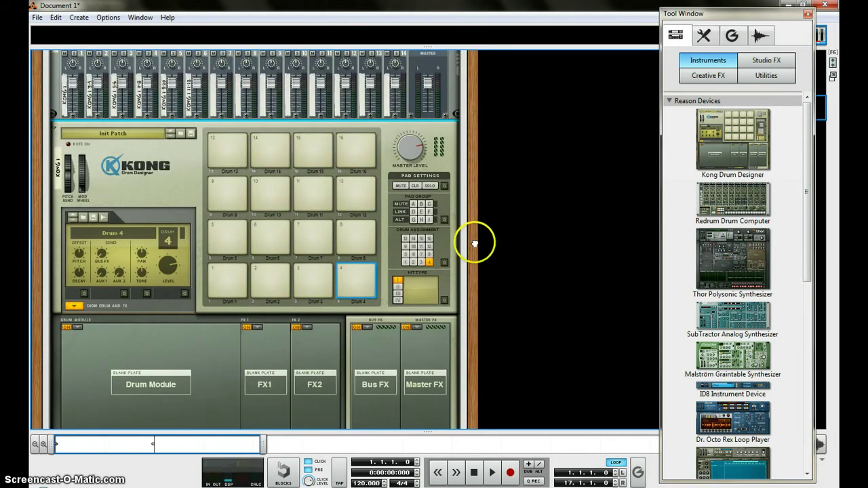
{"action": "scroll", "coordinate": [474, 258], "scroll_direction": "up", "scroll_amount": 1}
{"action": "left_click", "coordinate": [77, 352]}
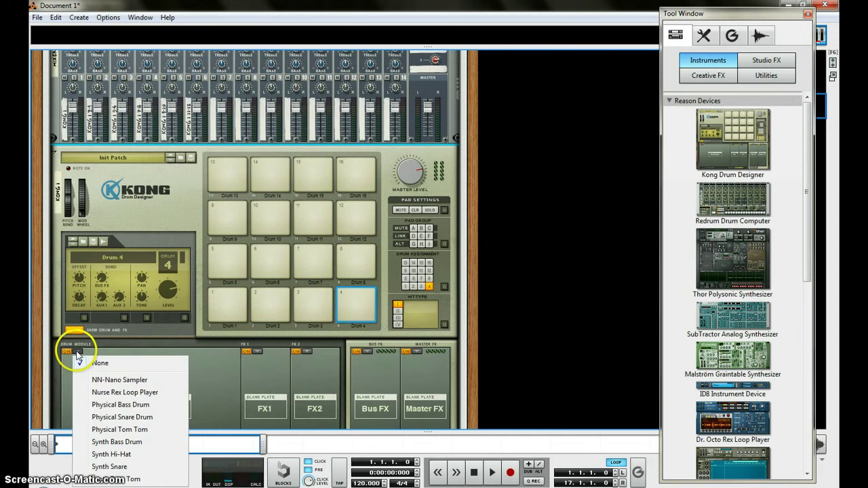
{"action": "left_click", "coordinate": [132, 384]}
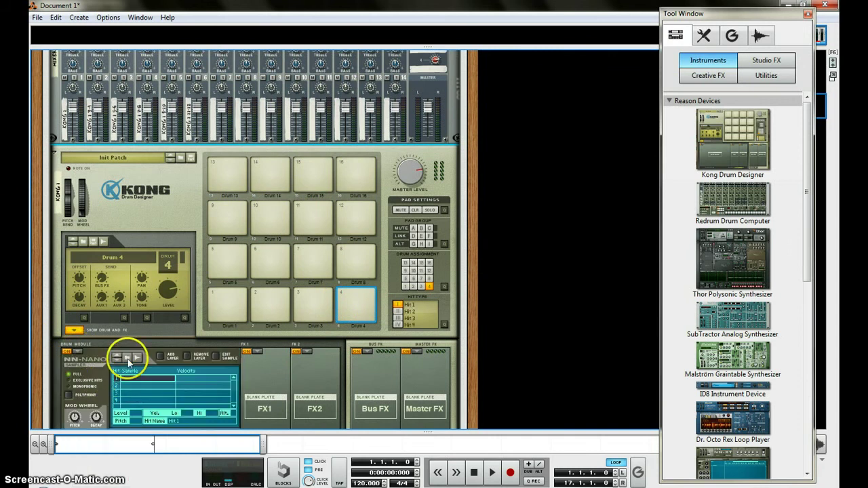
{"action": "left_click", "coordinate": [127, 359]}
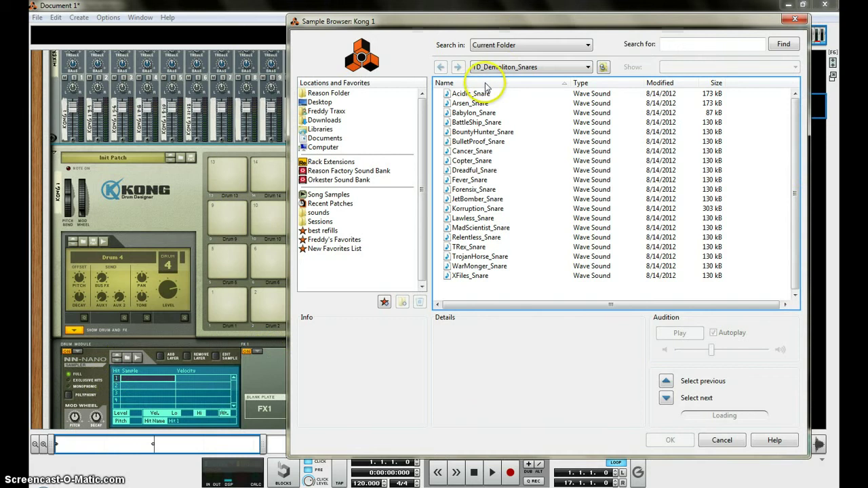
{"action": "left_click", "coordinate": [602, 67]}
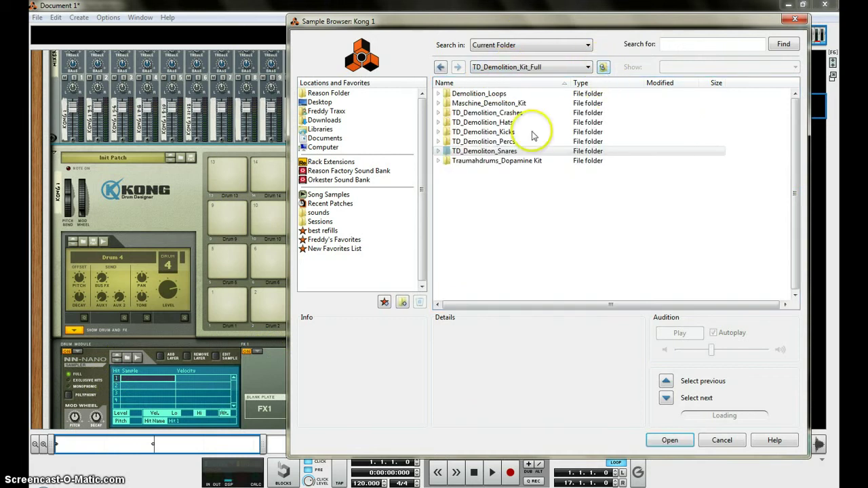
{"action": "double_click", "coordinate": [481, 132]}
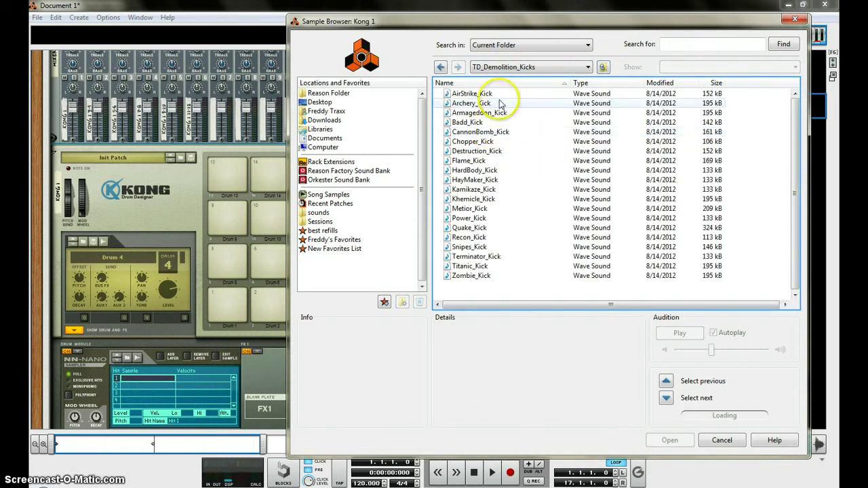
{"action": "double_click", "coordinate": [474, 94]}
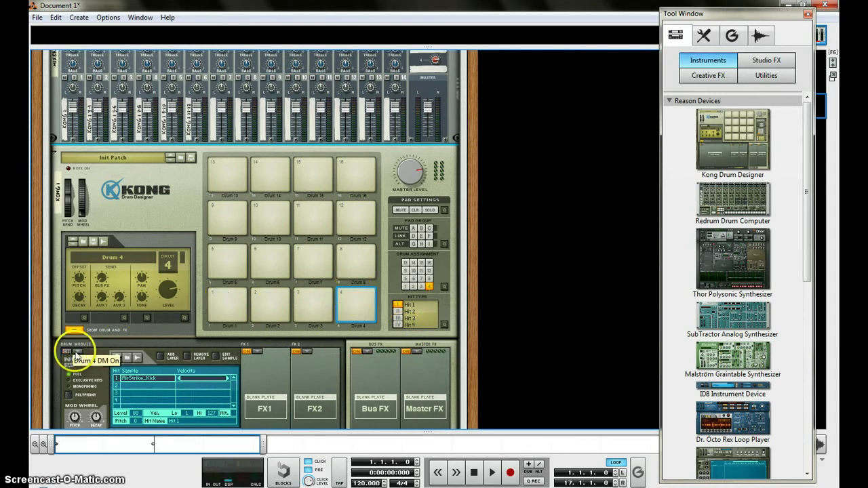
Step: Give Kong's Drum 1 an NN-Nano Sampler module and load the AirStrike_Kick sample from the TD_Demolition_Kicks folder
{"action": "left_click", "coordinate": [220, 294]}
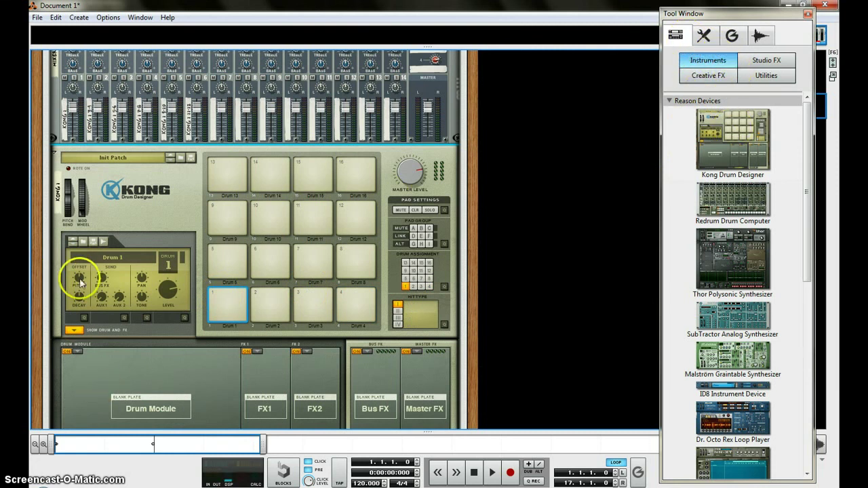
{"action": "left_click", "coordinate": [77, 351]}
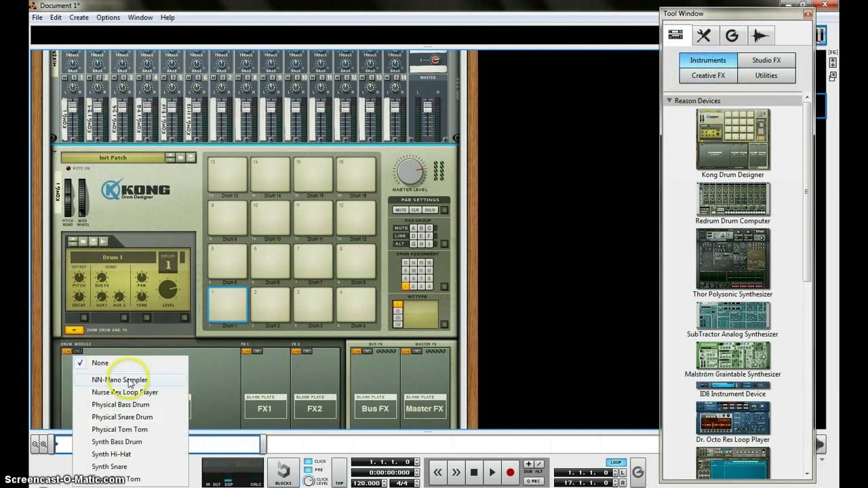
{"action": "left_click", "coordinate": [78, 379]}
{"action": "left_click", "coordinate": [137, 357]}
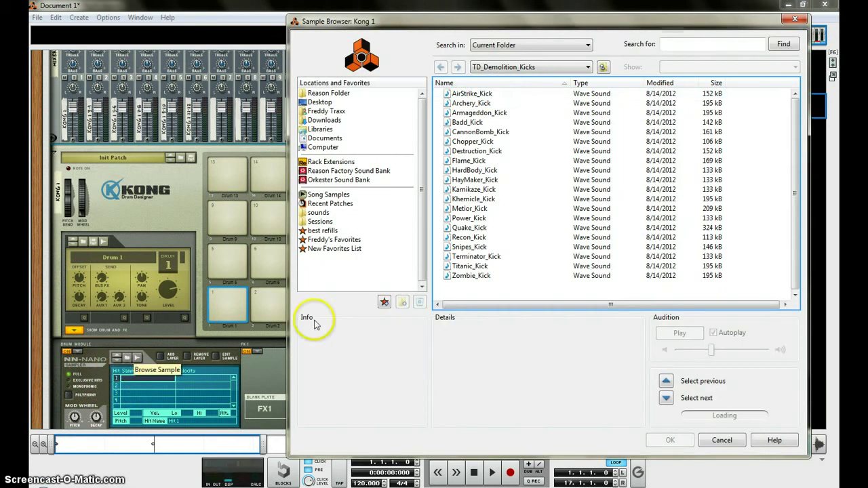
{"action": "double_click", "coordinate": [474, 94]}
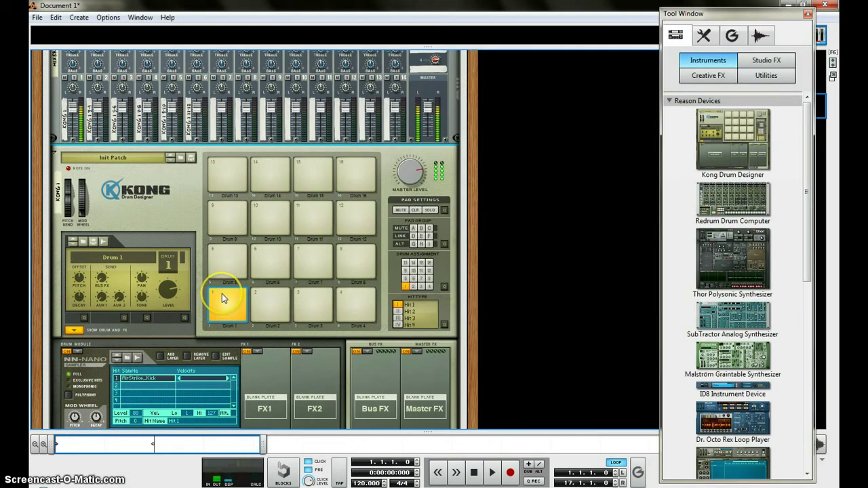
Step: Give Kong's Drum 2 an NN-Nano Sampler module and load the Acidic_Snare sample from the TD_Demoliton_Snares folder
{"action": "left_click", "coordinate": [270, 299]}
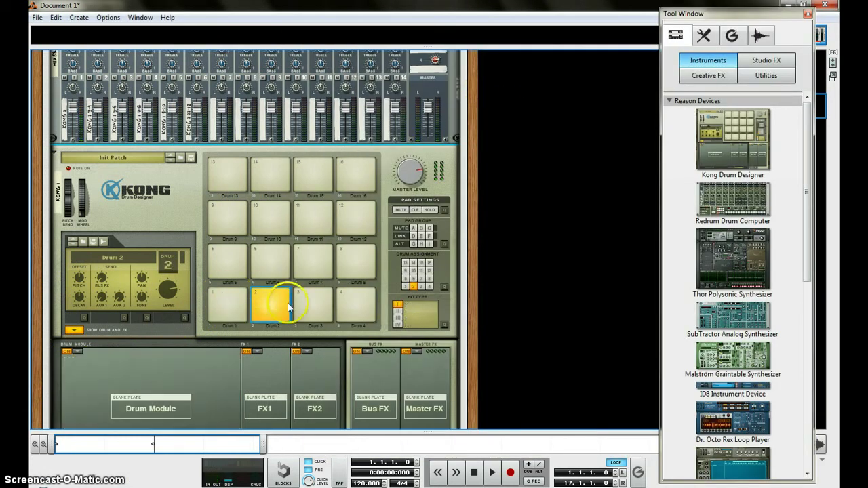
{"action": "left_click", "coordinate": [79, 354]}
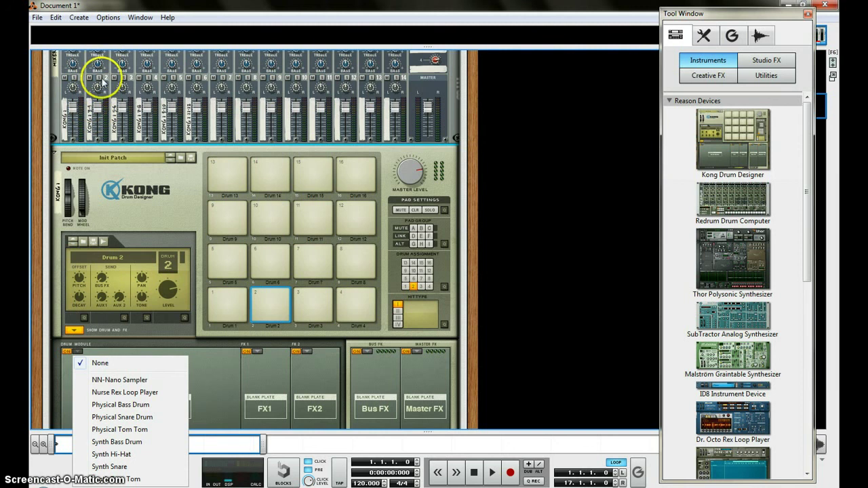
{"action": "left_click", "coordinate": [120, 381]}
{"action": "left_click", "coordinate": [127, 359]}
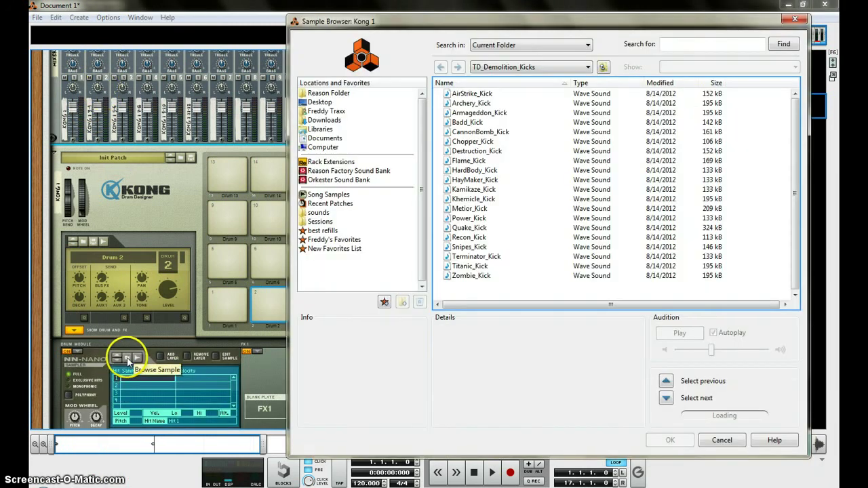
{"action": "left_click", "coordinate": [603, 67]}
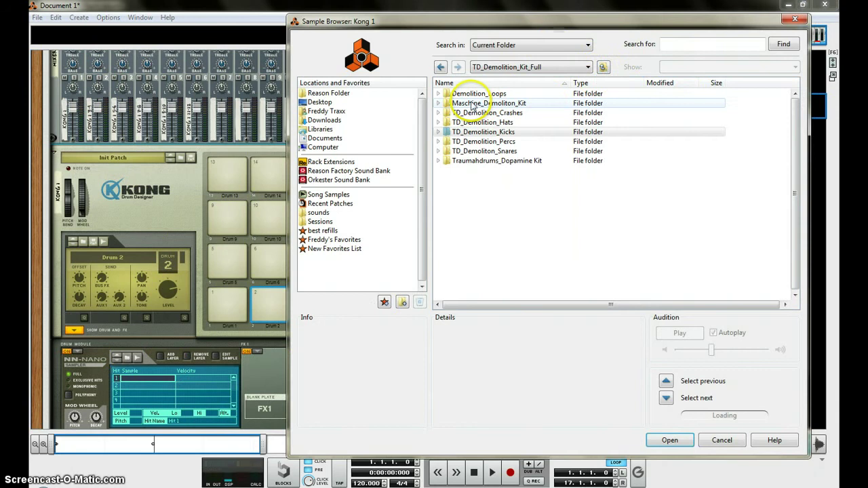
{"action": "left_click", "coordinate": [488, 152]}
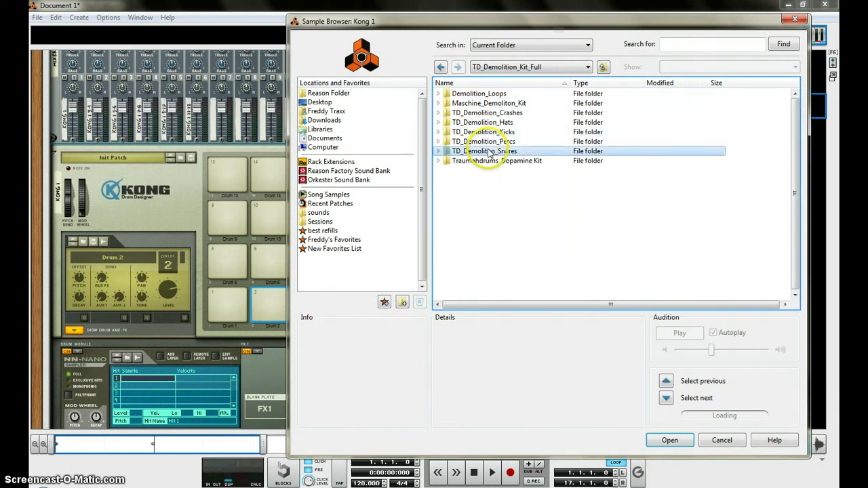
{"action": "double_click", "coordinate": [488, 152]}
{"action": "double_click", "coordinate": [481, 94]}
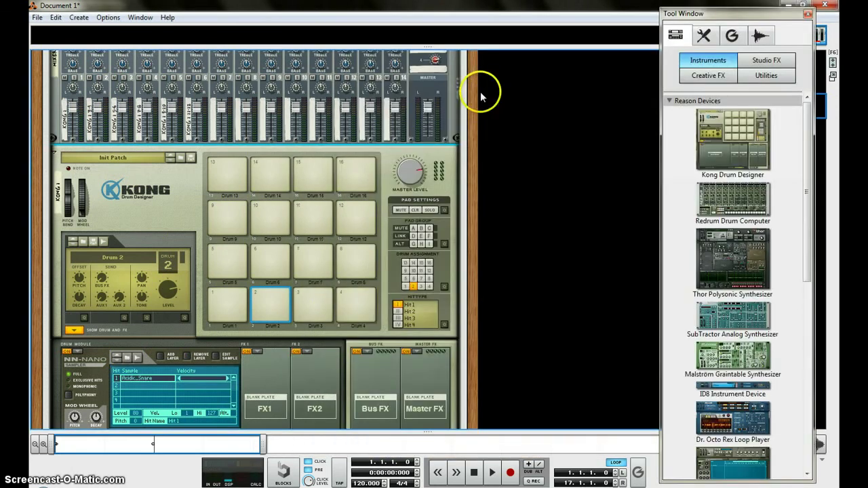
Step: Audition Kong's pads 1 and 2 alternately while watching the level meters of the submix mixer's channels 1 and 2
{"action": "left_click", "coordinate": [230, 298]}
{"action": "left_click", "coordinate": [264, 297]}
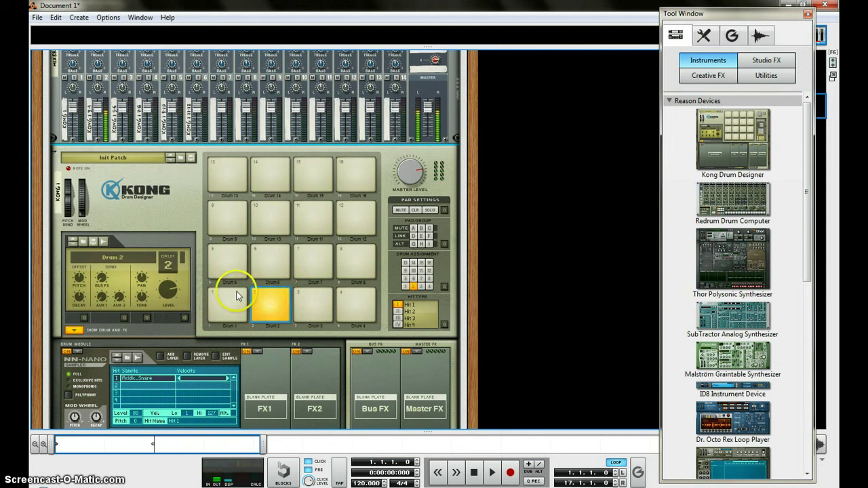
{"action": "left_click", "coordinate": [236, 296]}
{"action": "left_click", "coordinate": [263, 297]}
{"action": "scroll", "coordinate": [268, 288], "scroll_direction": "up", "scroll_amount": 2}
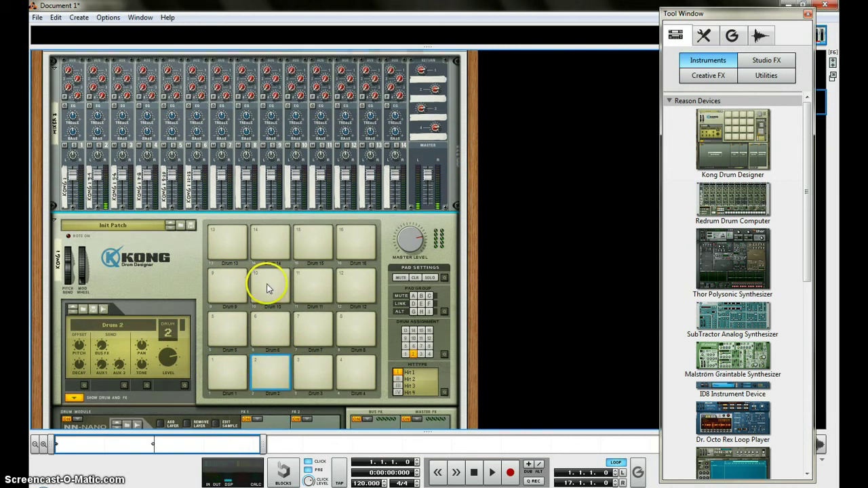
{"action": "left_click", "coordinate": [229, 366]}
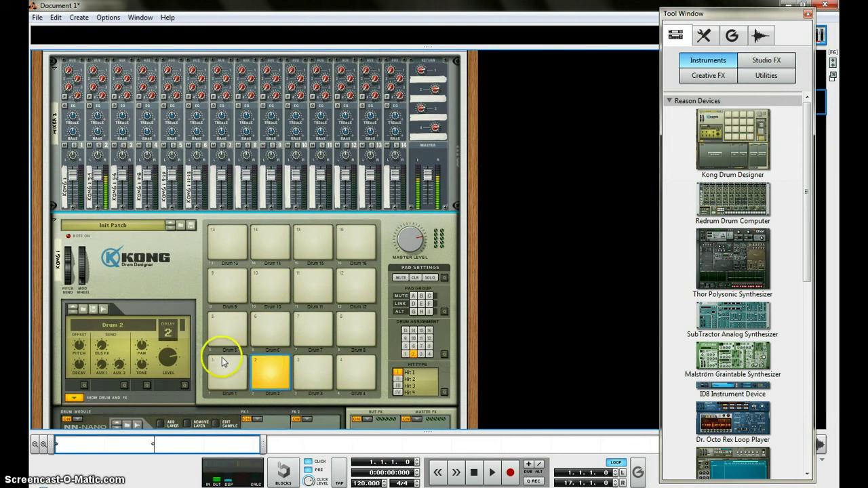
{"action": "left_click", "coordinate": [228, 360]}
{"action": "left_click", "coordinate": [264, 363]}
{"action": "left_click", "coordinate": [234, 362]}
{"action": "left_click", "coordinate": [262, 364]}
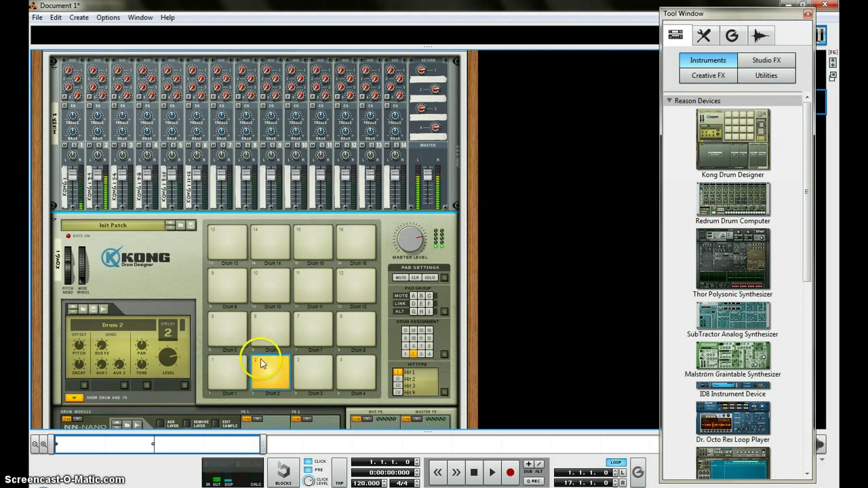
{"action": "scroll", "coordinate": [268, 356], "scroll_direction": "up", "scroll_amount": 6}
{"action": "scroll", "coordinate": [270, 353], "scroll_direction": "down", "scroll_amount": 5}
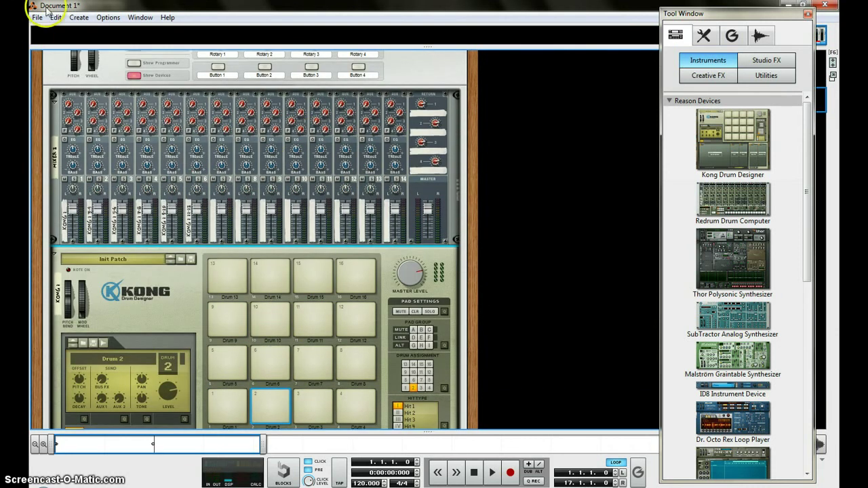
Step: Switch to the open Connected 140bpm.reason song and examine its Drum Submix Combinator with its effects, labelled mixer and Kong
{"action": "left_click", "coordinate": [141, 18]}
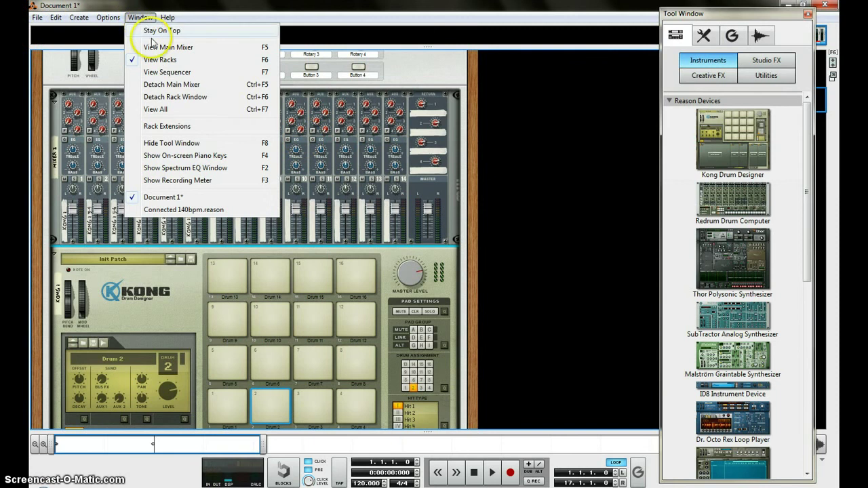
{"action": "left_click", "coordinate": [173, 210]}
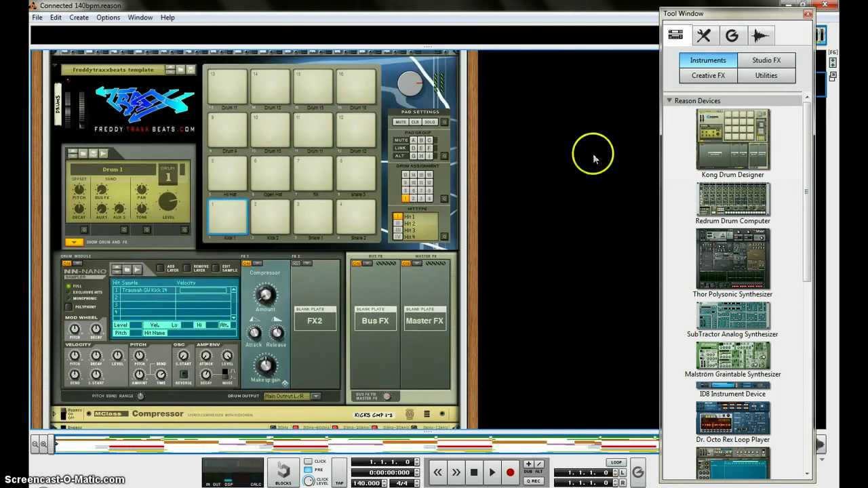
{"action": "scroll", "coordinate": [508, 167], "scroll_direction": "up", "scroll_amount": 5}
{"action": "scroll", "coordinate": [509, 162], "scroll_direction": "up", "scroll_amount": 4}
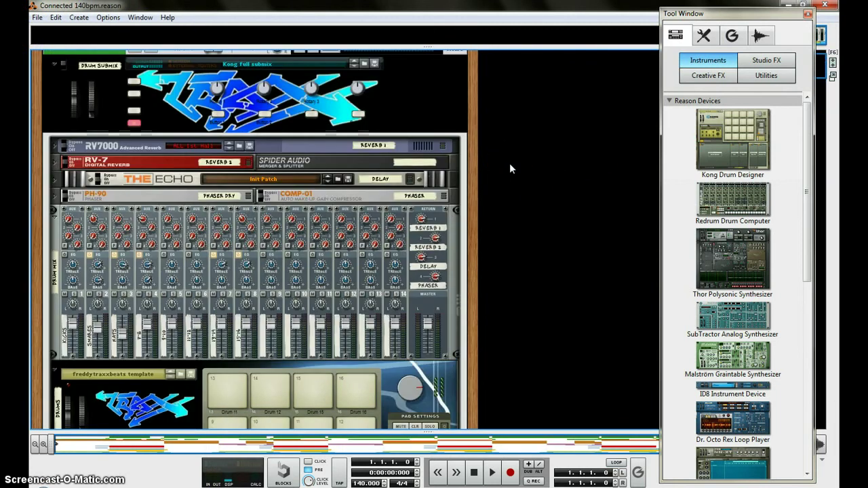
{"action": "scroll", "coordinate": [509, 163], "scroll_direction": "down", "scroll_amount": 3}
{"action": "scroll", "coordinate": [509, 163], "scroll_direction": "up", "scroll_amount": 3}
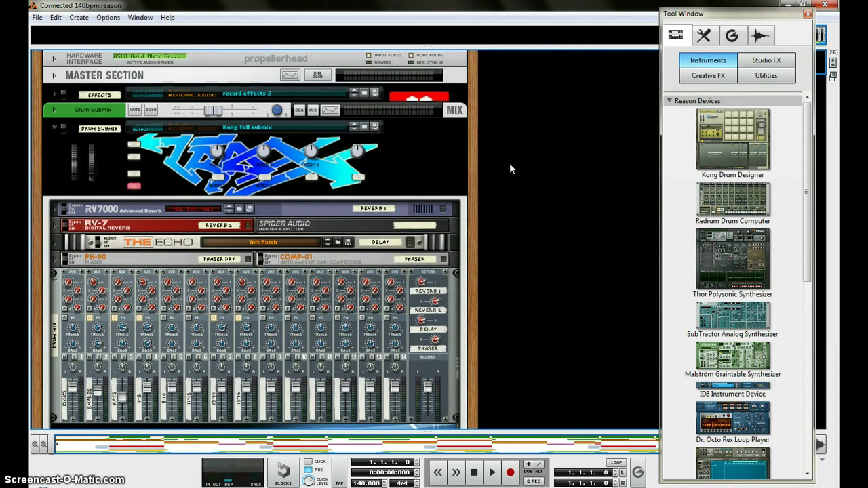
{"action": "scroll", "coordinate": [509, 163], "scroll_direction": "down", "scroll_amount": 5}
{"action": "left_click", "coordinate": [539, 183]}
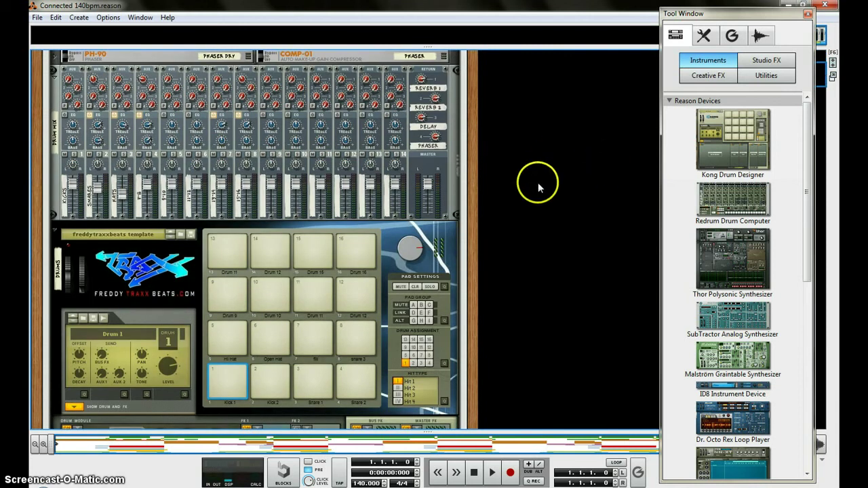
Step: Play the song from the beginning, bring the sequencer into view and stop playback
{"action": "left_click", "coordinate": [492, 472]}
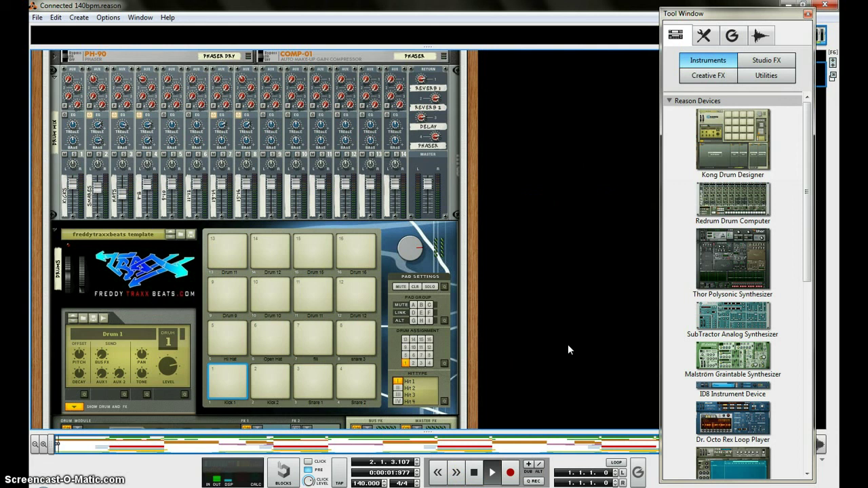
{"action": "left_click_drag", "start_coordinate": [437, 432], "coordinate": [409, 120]}
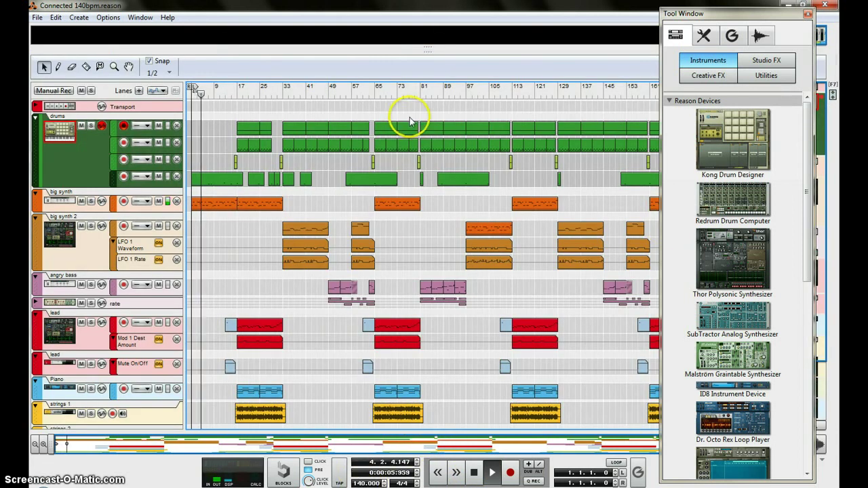
{"action": "left_click", "coordinate": [474, 473]}
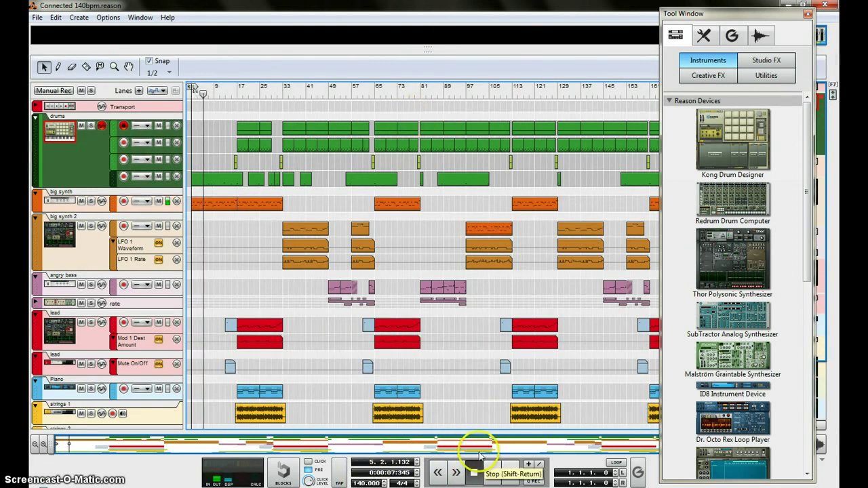
Step: Play the song from about bar 12 with the drums track soloed, and show the rack's drum mixer
{"action": "left_click", "coordinate": [235, 95]}
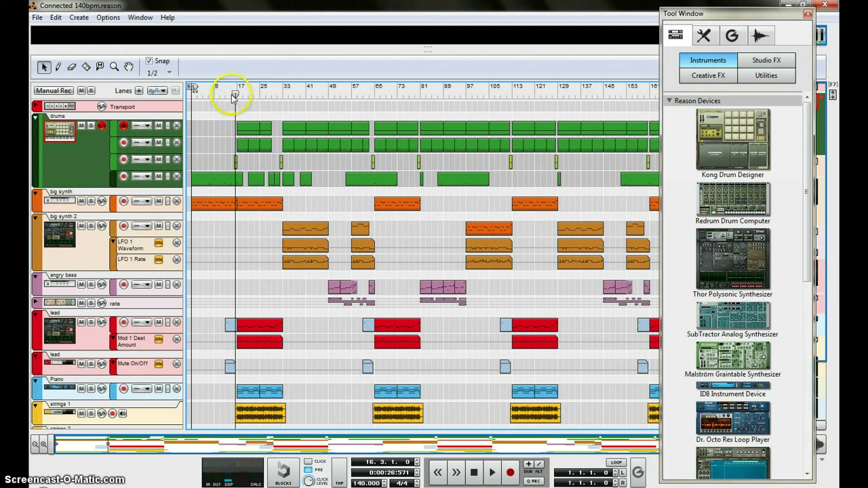
{"action": "left_click", "coordinate": [225, 95]}
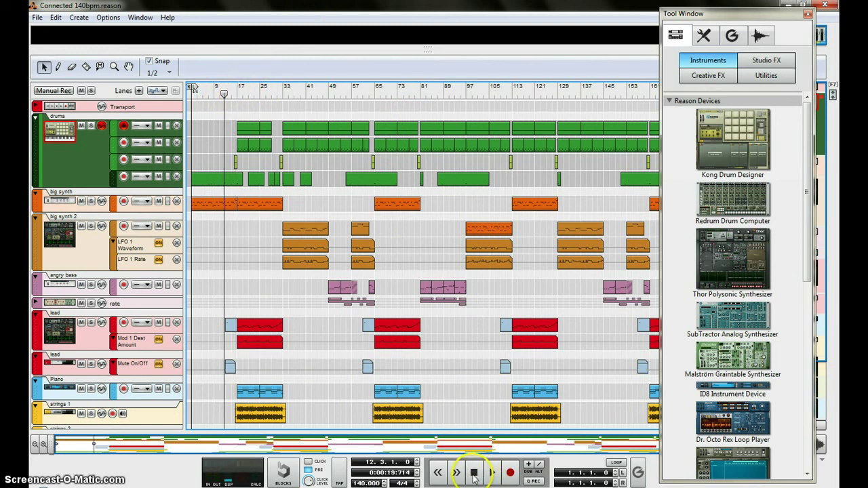
{"action": "left_click", "coordinate": [492, 474]}
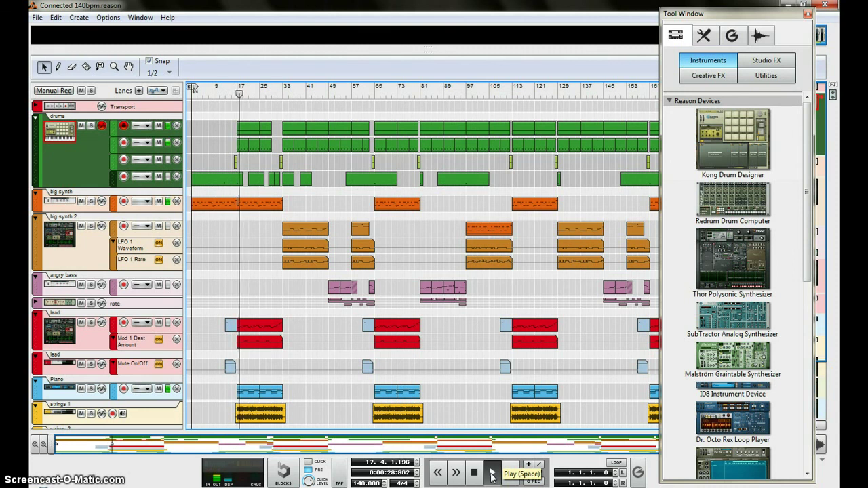
{"action": "left_click", "coordinate": [91, 125]}
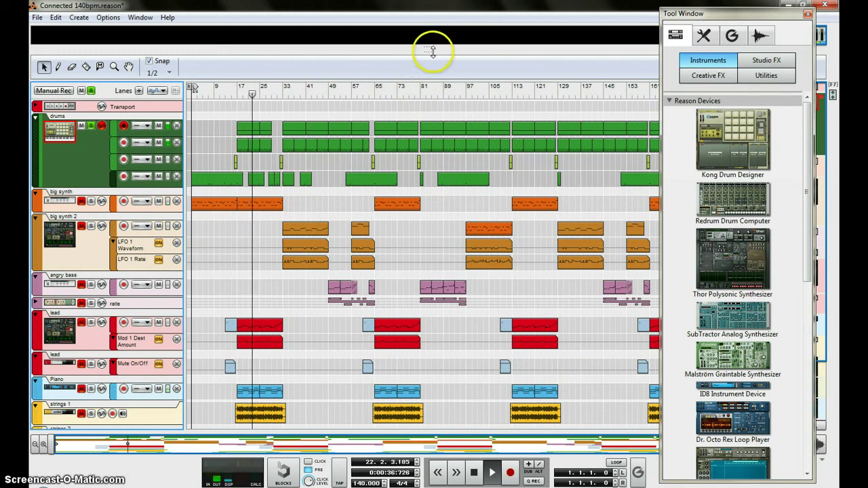
{"action": "key", "text": "F6"}
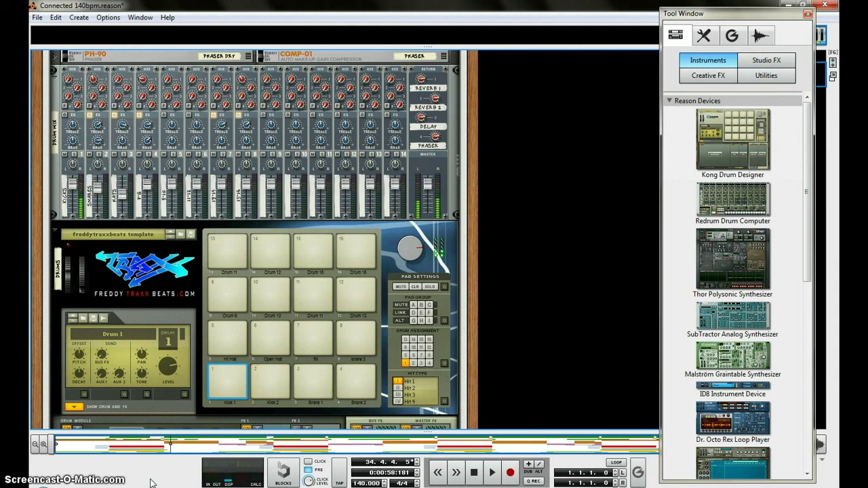
Step: Examine the module and drum output settings of Kong's Kick 1, Kick 2 and Snare 1 pads against the Kicks and Snares mixer channels
{"action": "left_click_drag", "start_coordinate": [390, 441], "coordinate": [382, 337]}
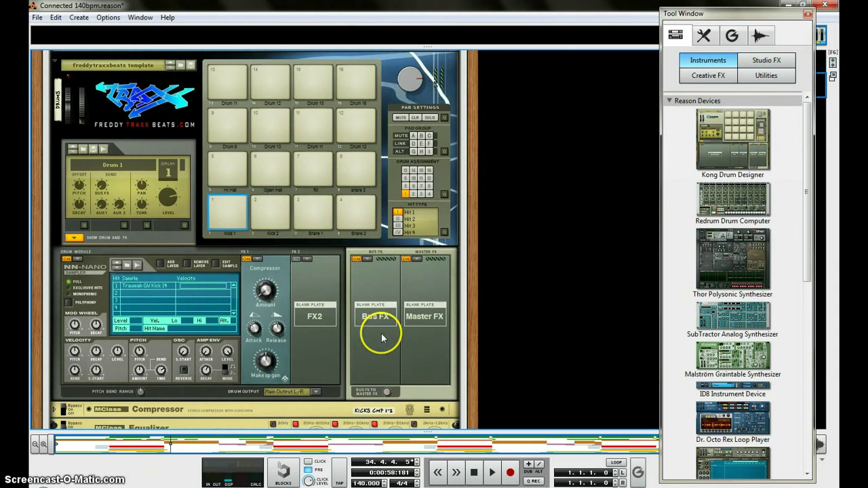
{"action": "left_click", "coordinate": [278, 209]}
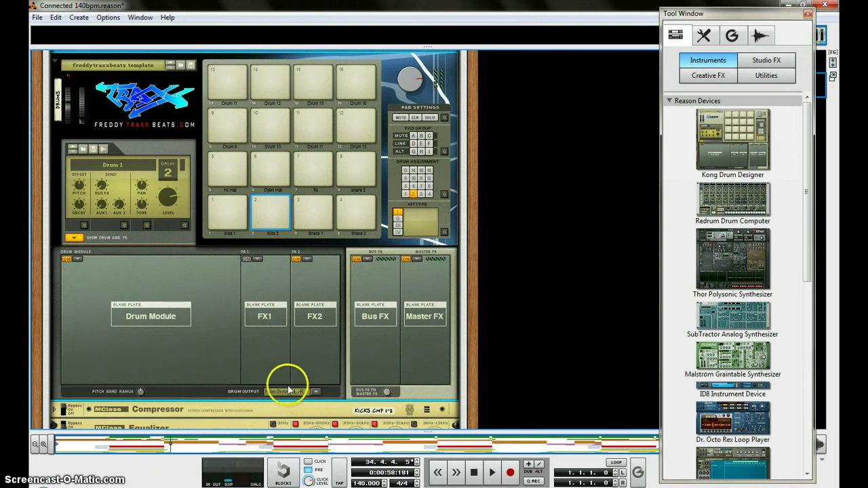
{"action": "scroll", "coordinate": [258, 345], "scroll_direction": "up", "scroll_amount": 3}
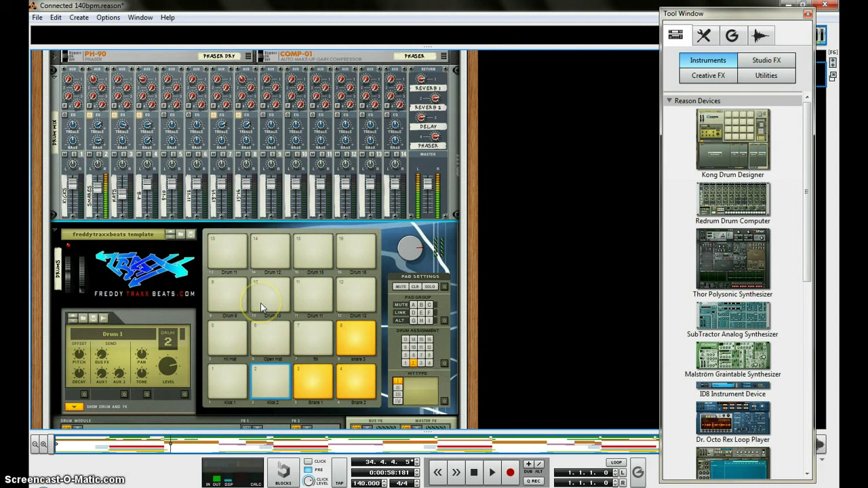
{"action": "scroll", "coordinate": [343, 326], "scroll_direction": "down", "scroll_amount": 3}
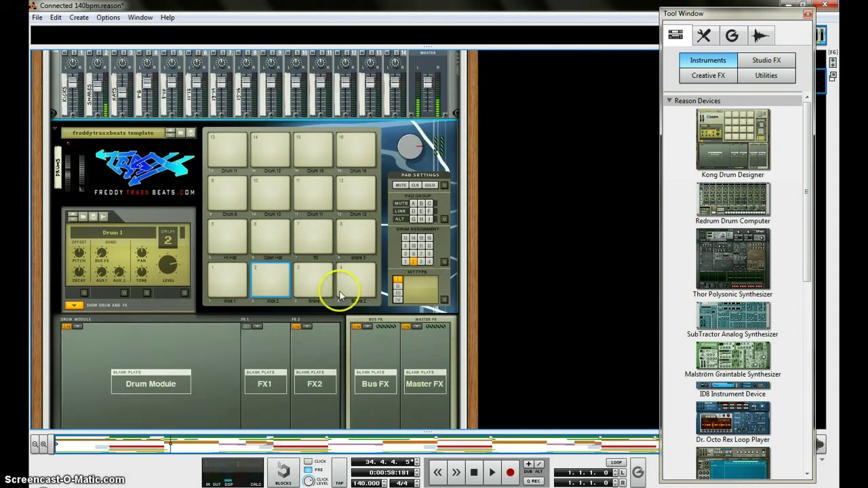
{"action": "left_click", "coordinate": [320, 272]}
{"action": "scroll", "coordinate": [320, 272], "scroll_direction": "down", "scroll_amount": 2}
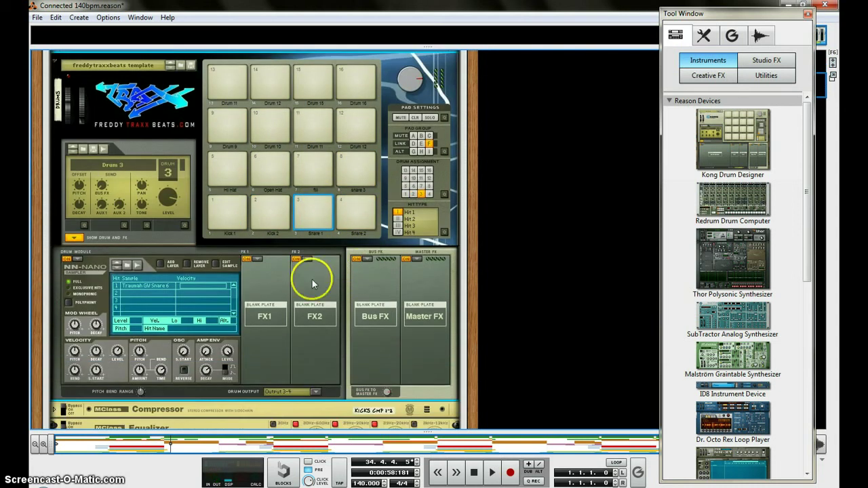
{"action": "scroll", "coordinate": [362, 269], "scroll_direction": "up", "scroll_amount": 5}
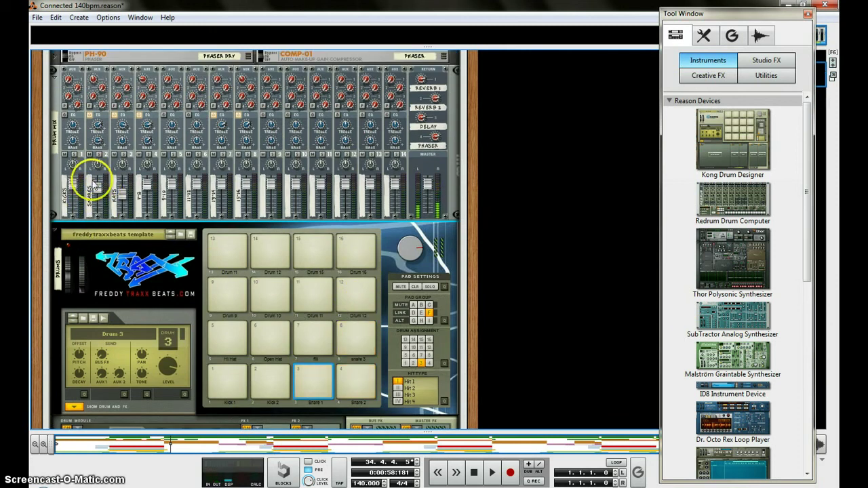
{"action": "scroll", "coordinate": [267, 258], "scroll_direction": "down", "scroll_amount": 15}
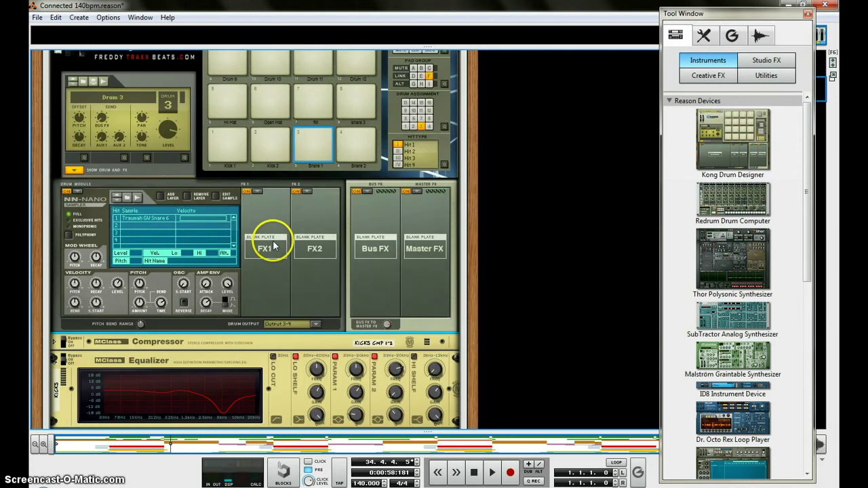
Step: Examine the labelled compressors and equalizers for the kicks, snares, hats and remaining outputs against Kong's pads and the drum mixer
{"action": "scroll", "coordinate": [279, 232], "scroll_direction": "up", "scroll_amount": 8}
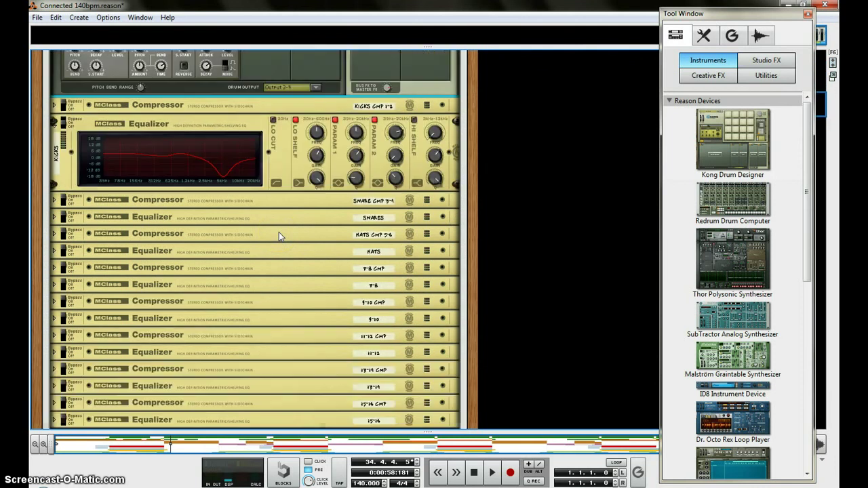
{"action": "scroll", "coordinate": [279, 234], "scroll_direction": "down", "scroll_amount": 3}
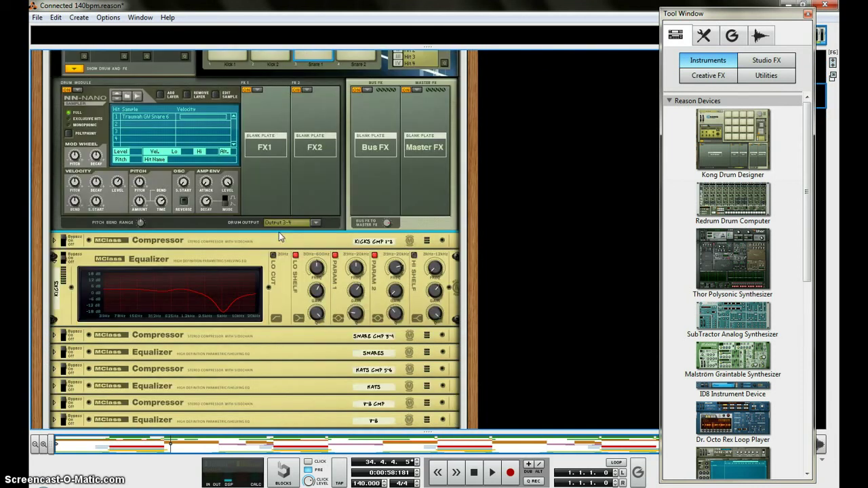
{"action": "scroll", "coordinate": [279, 235], "scroll_direction": "up", "scroll_amount": 4}
{"action": "scroll", "coordinate": [278, 232], "scroll_direction": "down", "scroll_amount": 3}
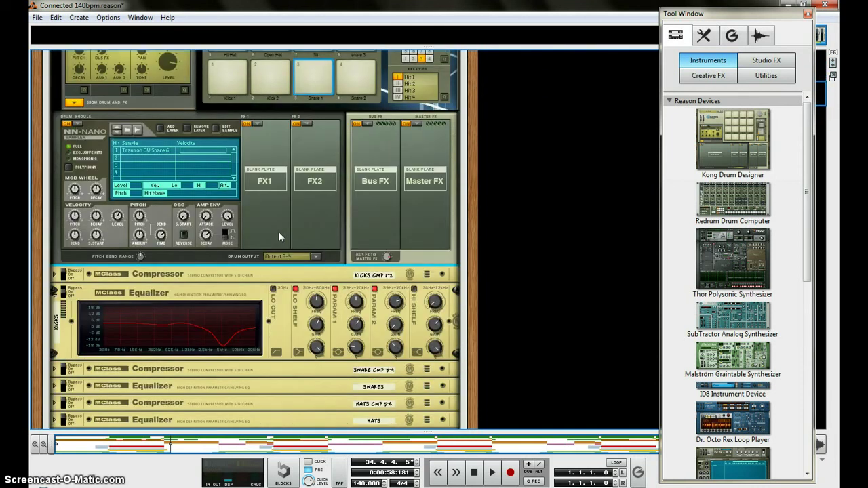
{"action": "left_click", "coordinate": [246, 308]}
{"action": "scroll", "coordinate": [247, 309], "scroll_direction": "up", "scroll_amount": 7}
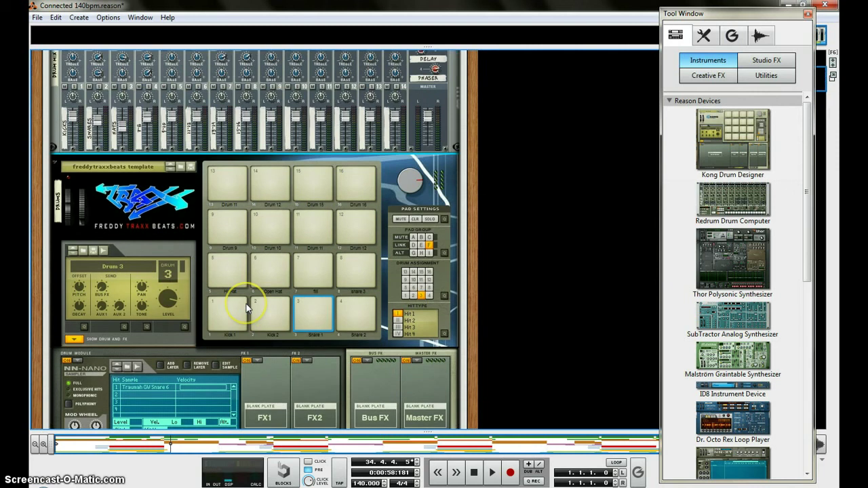
{"action": "scroll", "coordinate": [430, 231], "scroll_direction": "up", "scroll_amount": 4}
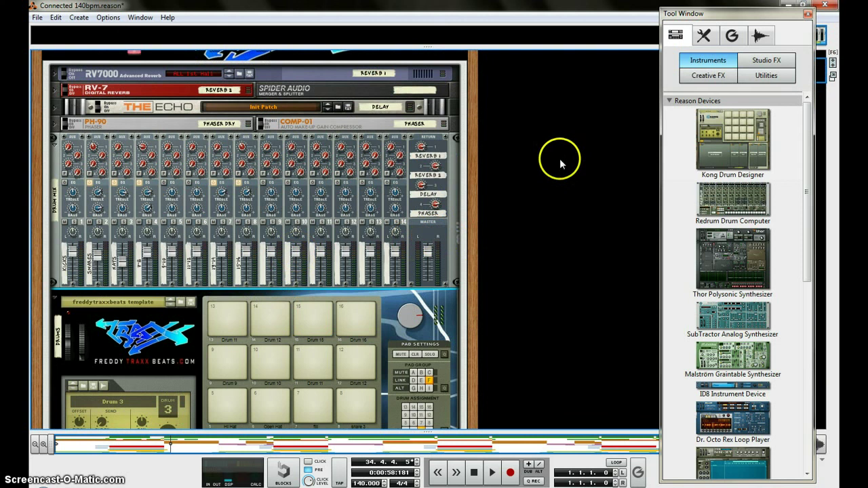
Step: Unfold the PH-90 phaser, COMP-01, The Echo, RV-7 and RV7000 effects in the Drum Submix Combinator
{"action": "scroll", "coordinate": [524, 224], "scroll_direction": "up", "scroll_amount": 4}
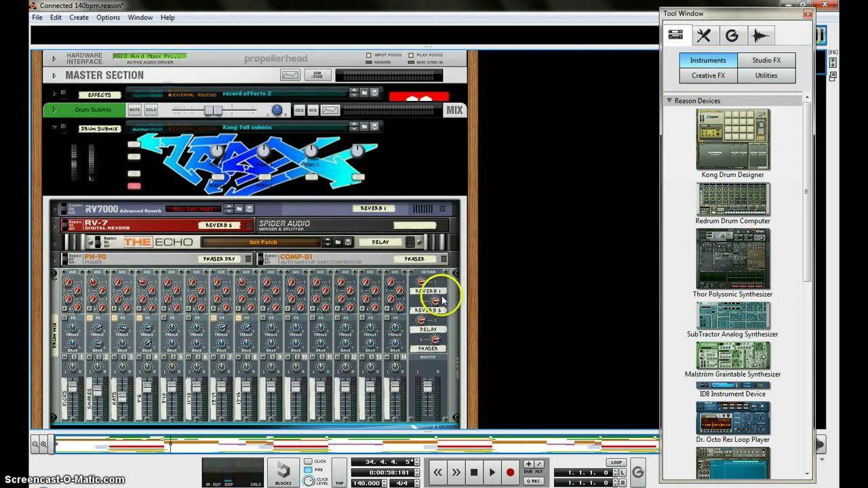
{"action": "left_click", "coordinate": [55, 257]}
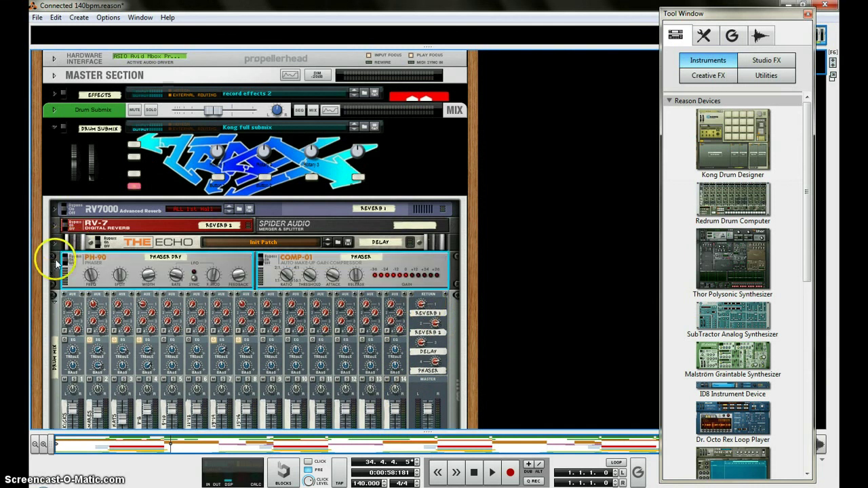
{"action": "left_click", "coordinate": [55, 243]}
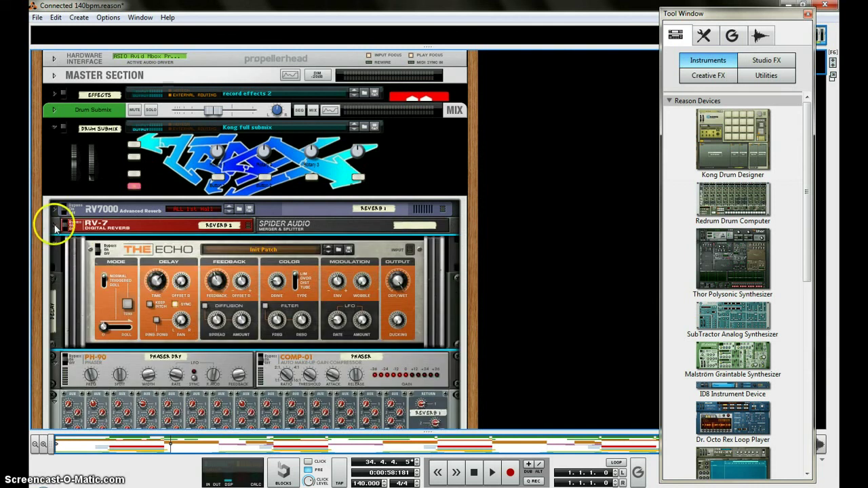
{"action": "left_click", "coordinate": [55, 225]}
{"action": "left_click", "coordinate": [57, 210]}
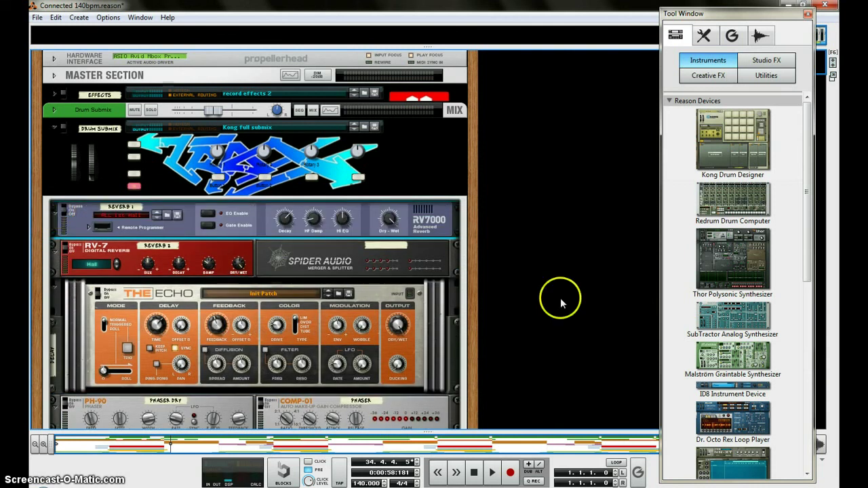
{"action": "scroll", "coordinate": [508, 197], "scroll_direction": "down", "scroll_amount": 3}
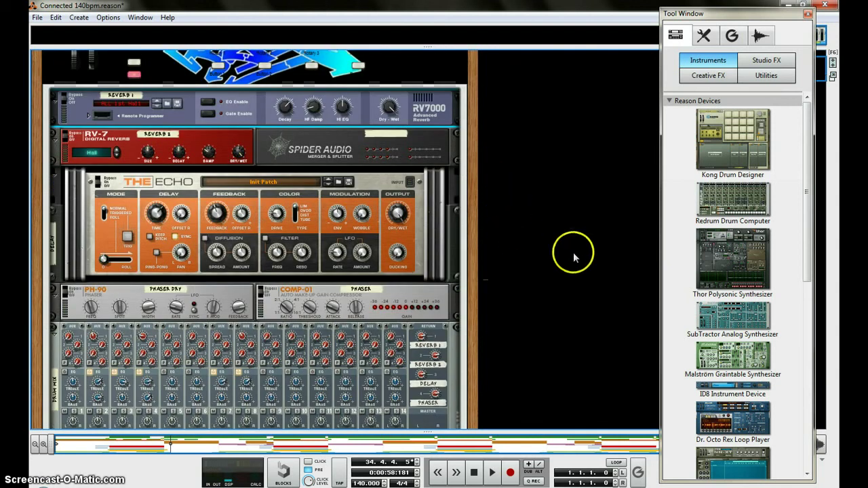
Step: Examine the drum mixer's aux sends and its reverb, delay and phaser returns against the unfolded effects and Kong
{"action": "left_click", "coordinate": [421, 236]}
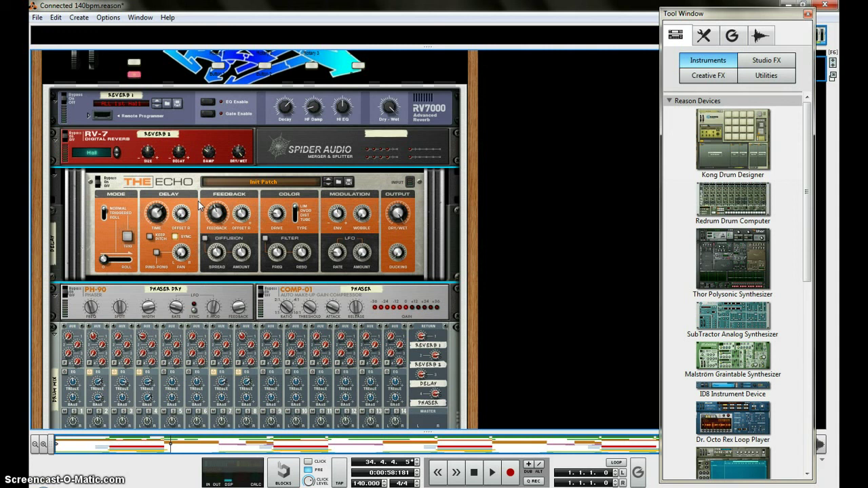
{"action": "scroll", "coordinate": [521, 192], "scroll_direction": "down", "scroll_amount": 3}
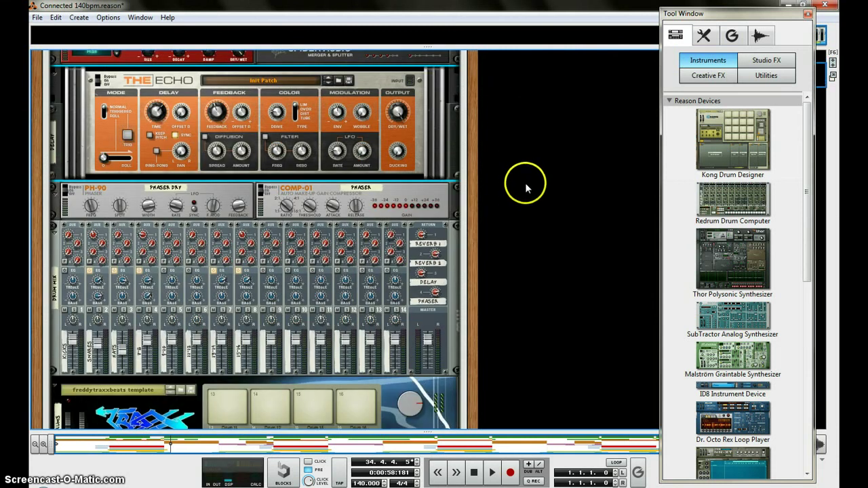
{"action": "scroll", "coordinate": [525, 188], "scroll_direction": "up", "scroll_amount": 4}
{"action": "scroll", "coordinate": [499, 284], "scroll_direction": "down", "scroll_amount": 3}
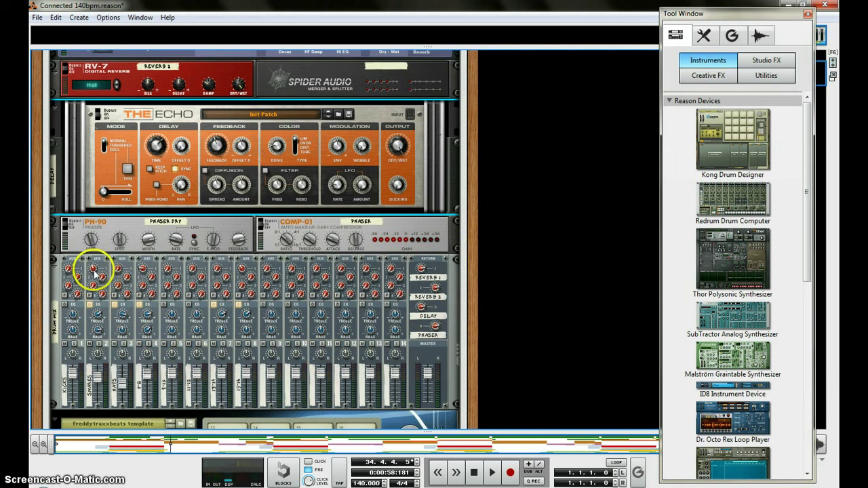
{"action": "scroll", "coordinate": [222, 298], "scroll_direction": "up", "scroll_amount": 3}
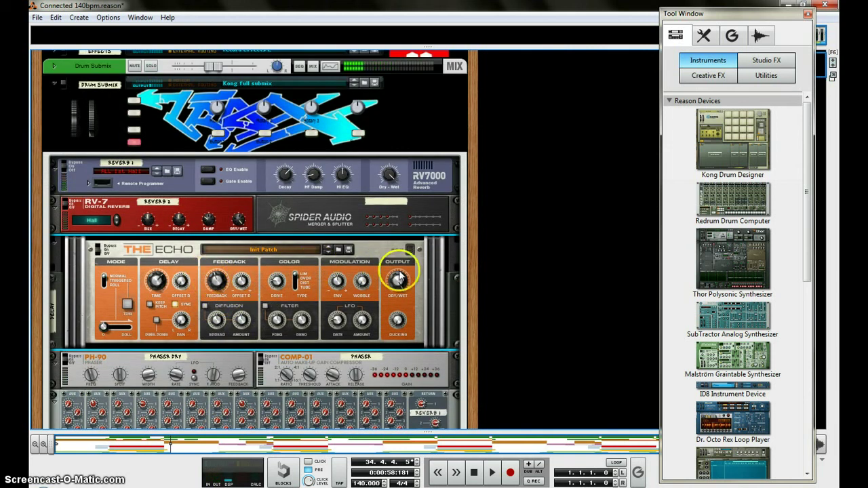
{"action": "scroll", "coordinate": [397, 274], "scroll_direction": "down", "scroll_amount": 3}
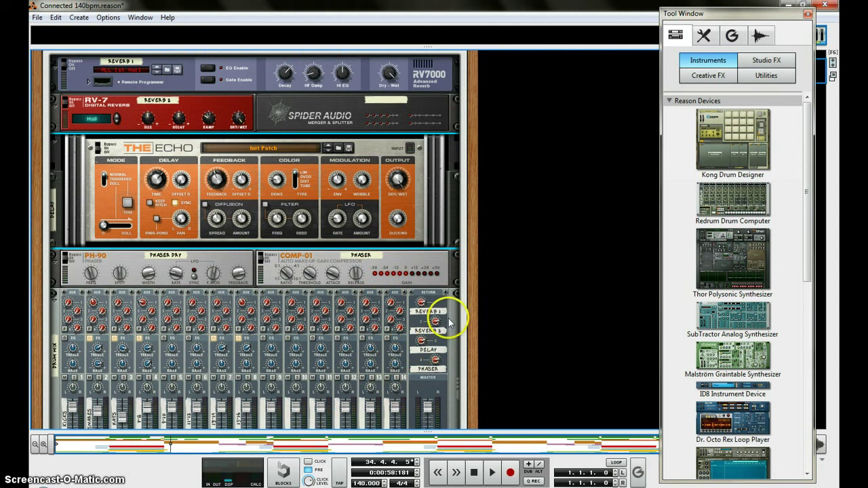
{"action": "scroll", "coordinate": [510, 237], "scroll_direction": "down", "scroll_amount": 4}
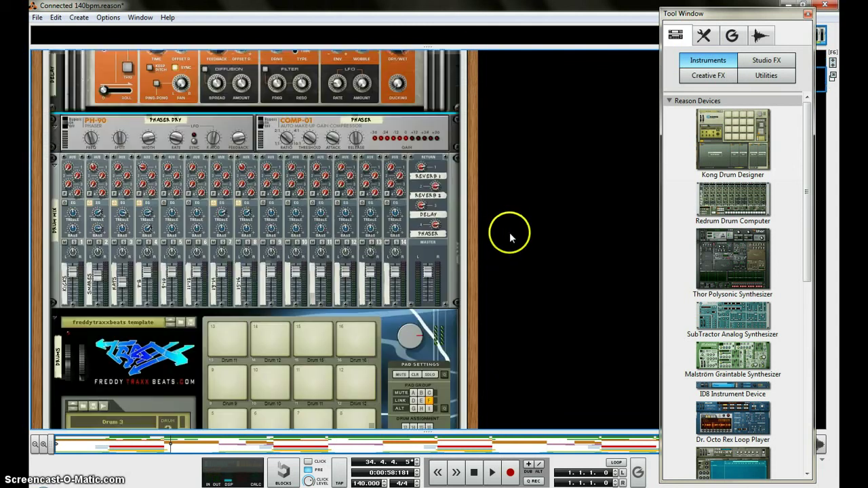
{"action": "scroll", "coordinate": [536, 217], "scroll_direction": "down", "scroll_amount": 2}
{"action": "scroll", "coordinate": [519, 291], "scroll_direction": "down", "scroll_amount": 3}
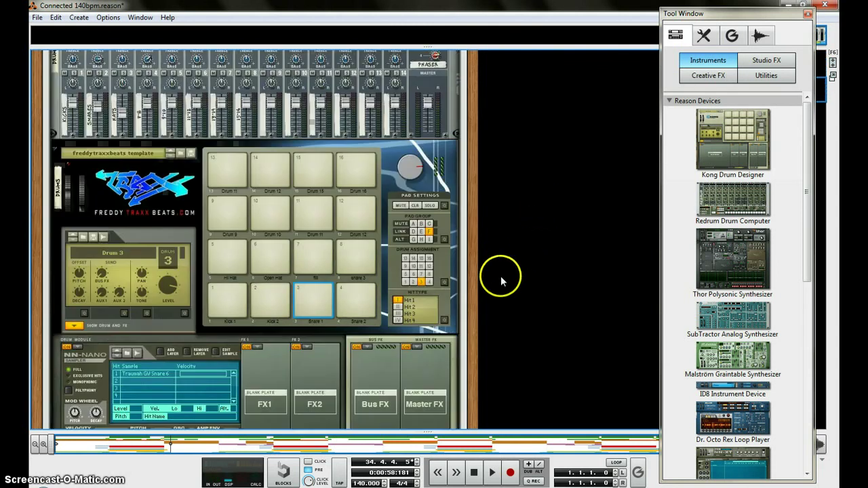
{"action": "scroll", "coordinate": [502, 274], "scroll_direction": "down", "scroll_amount": 2}
{"action": "scroll", "coordinate": [502, 273], "scroll_direction": "up", "scroll_amount": 8}
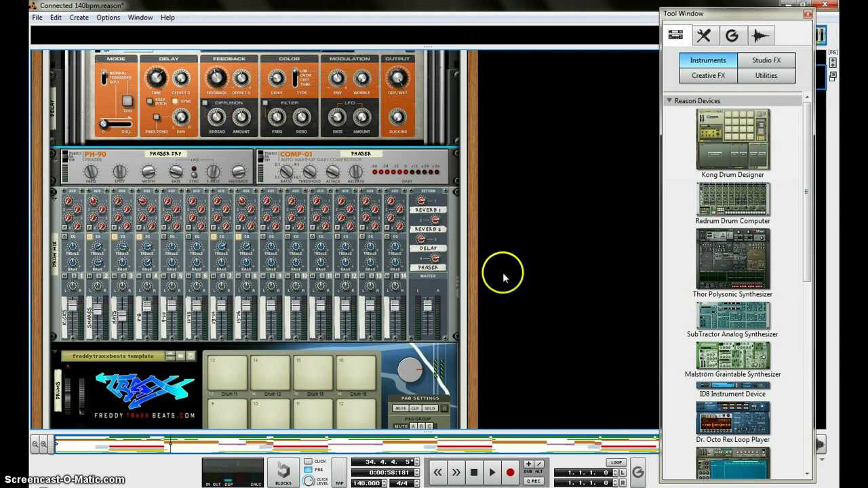
Step: Select the drum mixer, view the Drum Submix channel in the main mixer, and return to the rack
{"action": "left_click", "coordinate": [445, 290]}
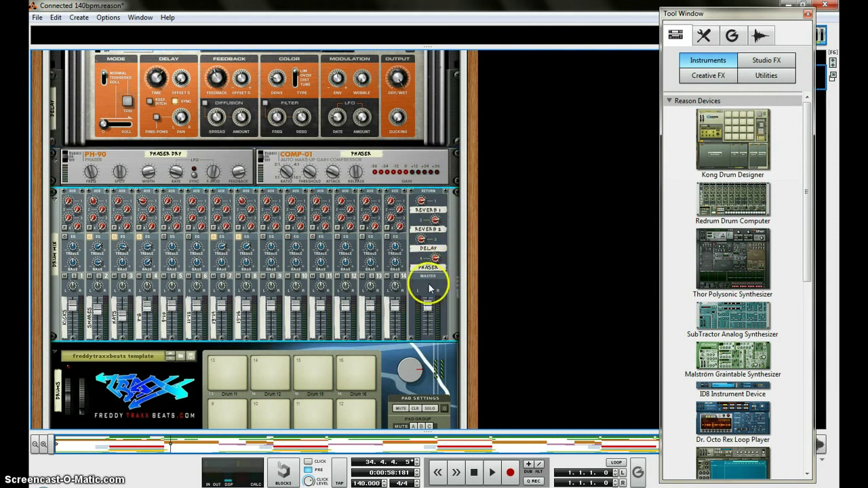
{"action": "scroll", "coordinate": [484, 237], "scroll_direction": "up", "scroll_amount": 3}
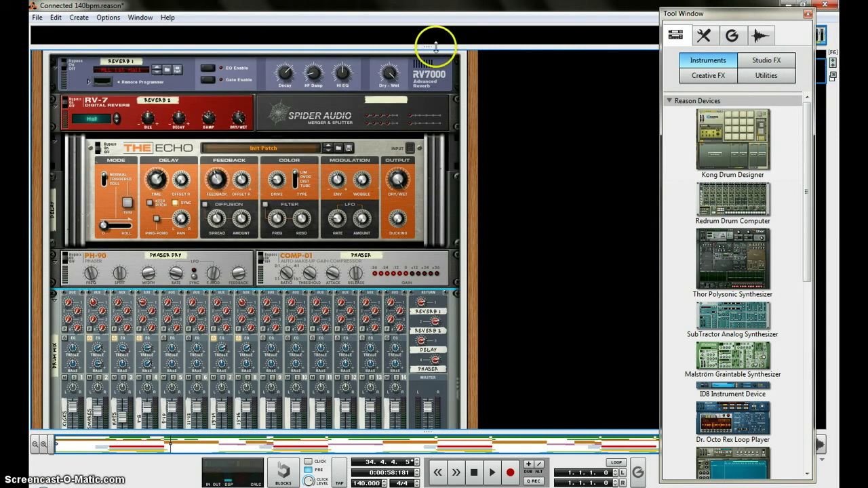
{"action": "key", "text": "F5"}
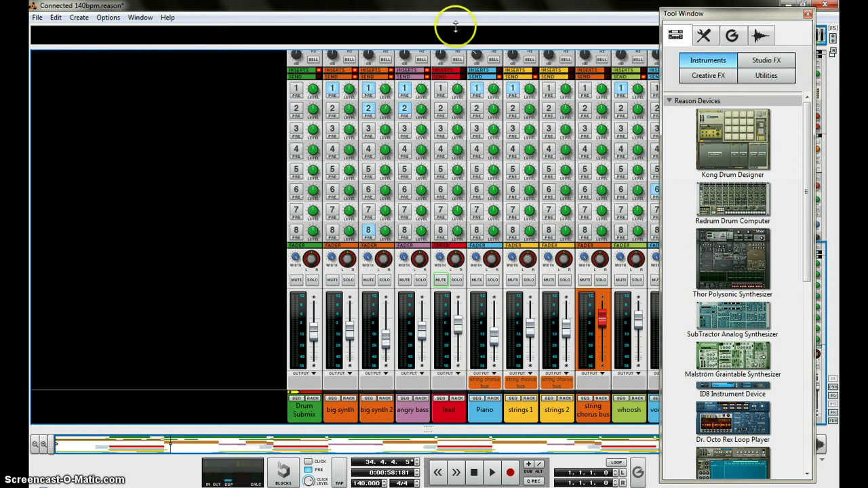
{"action": "key", "text": "F7"}
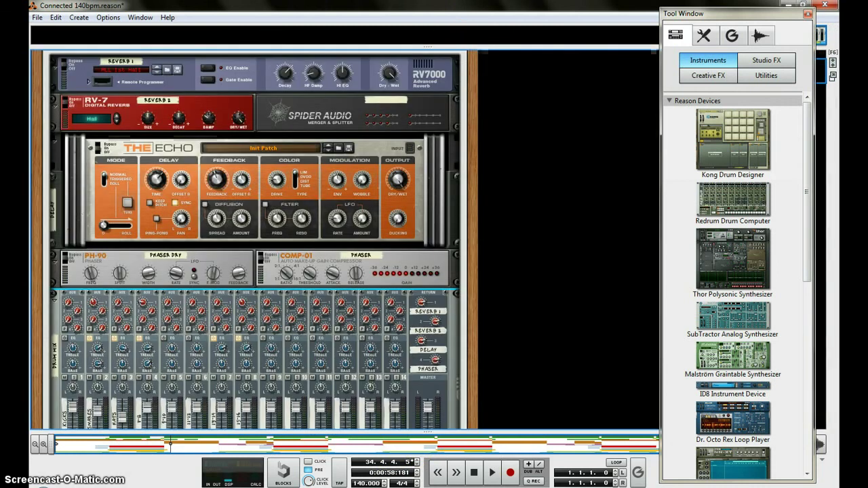
{"action": "key", "text": "F6"}
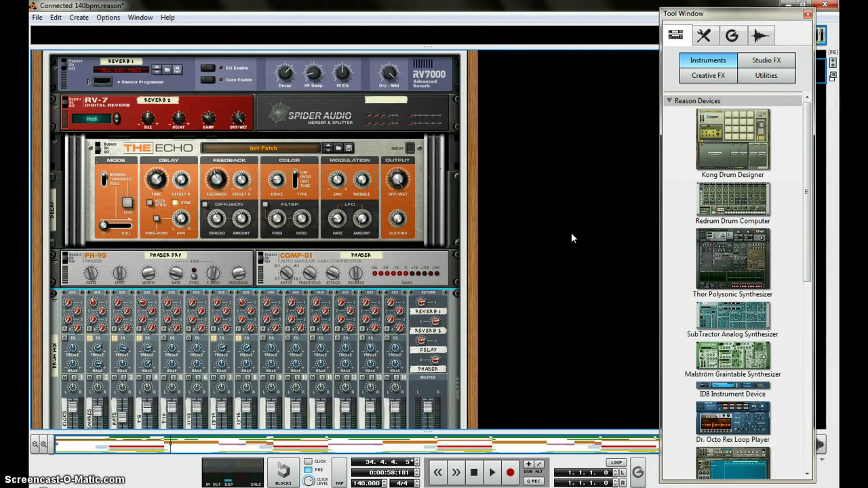